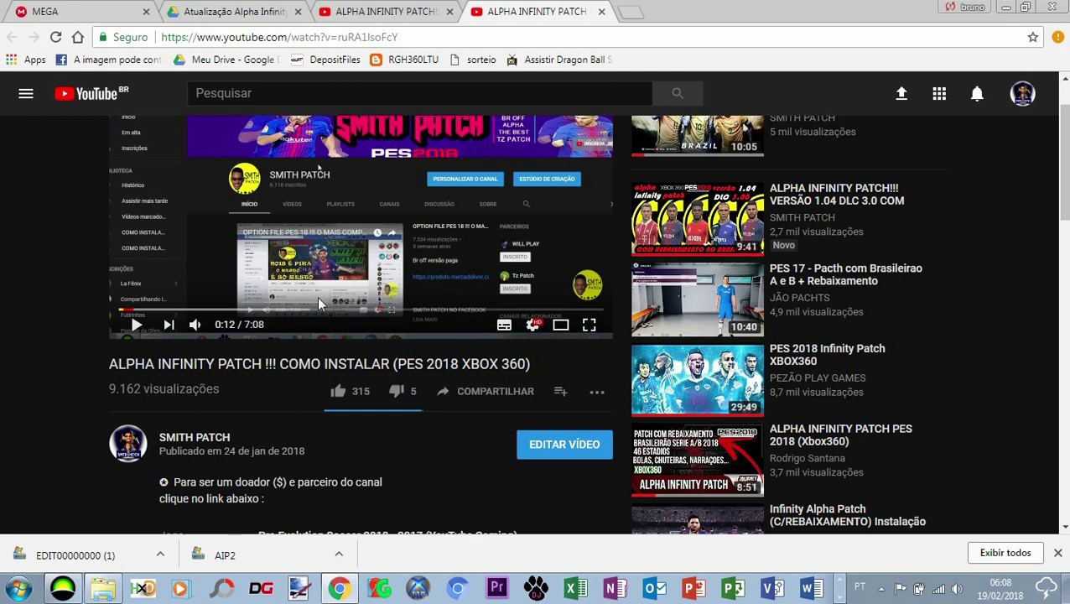
Step: Review the open ALPHA INFINITY PATCH video pages and the Atualização Alpha Infinity Patch folder on Google Drive
left_click(392, 7)
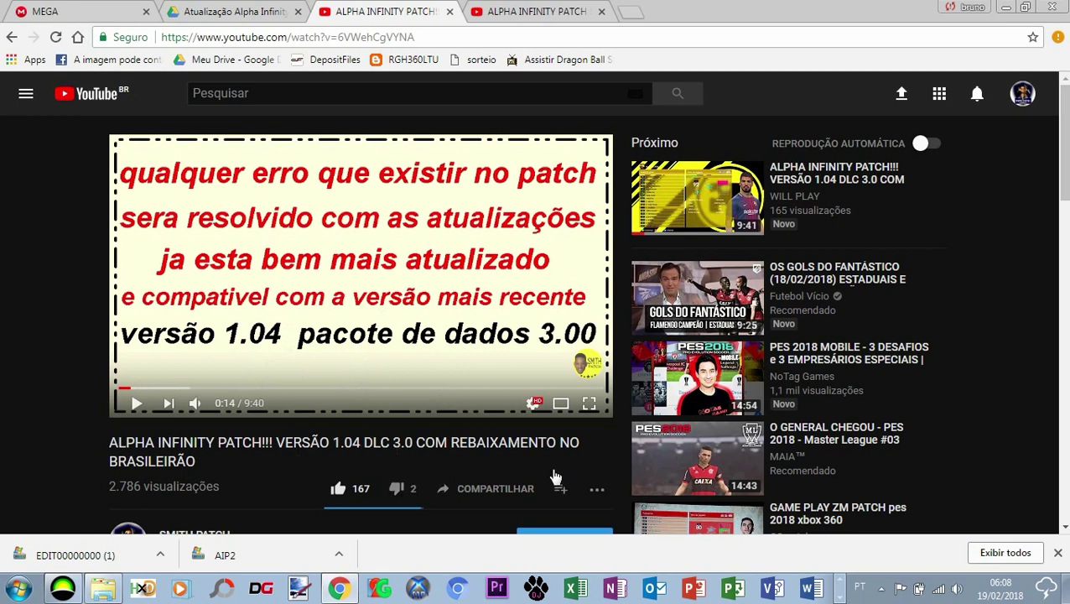
left_click(246, 11)
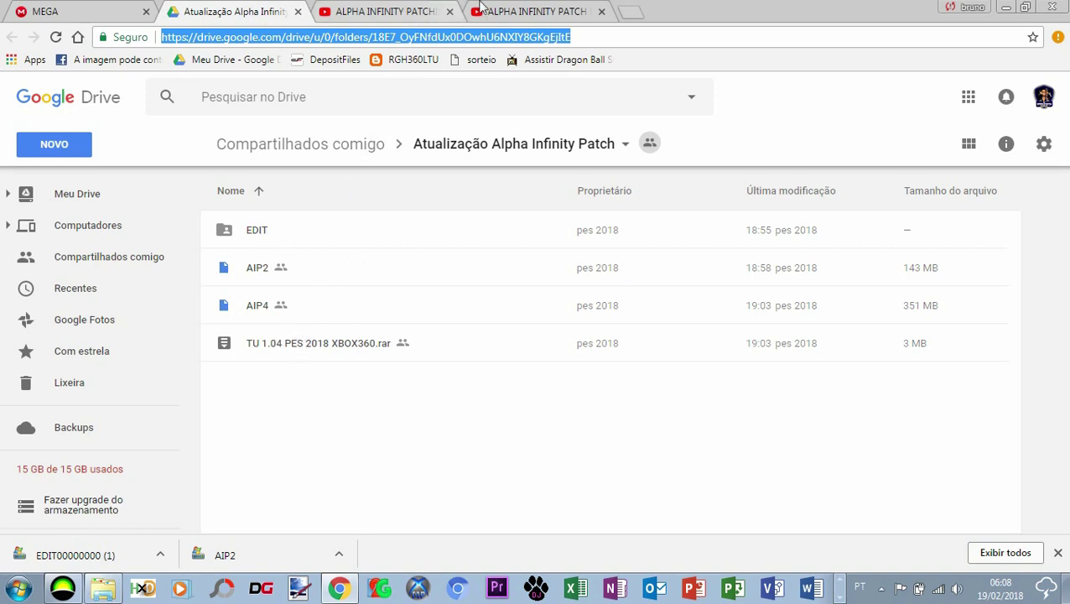
left_click(528, 11)
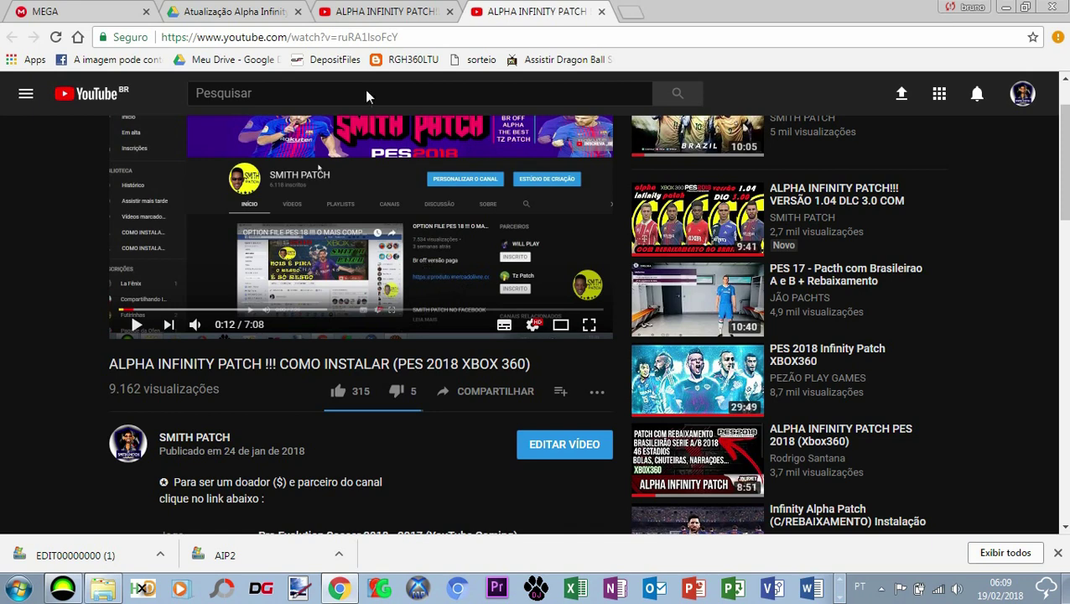
left_click(233, 10)
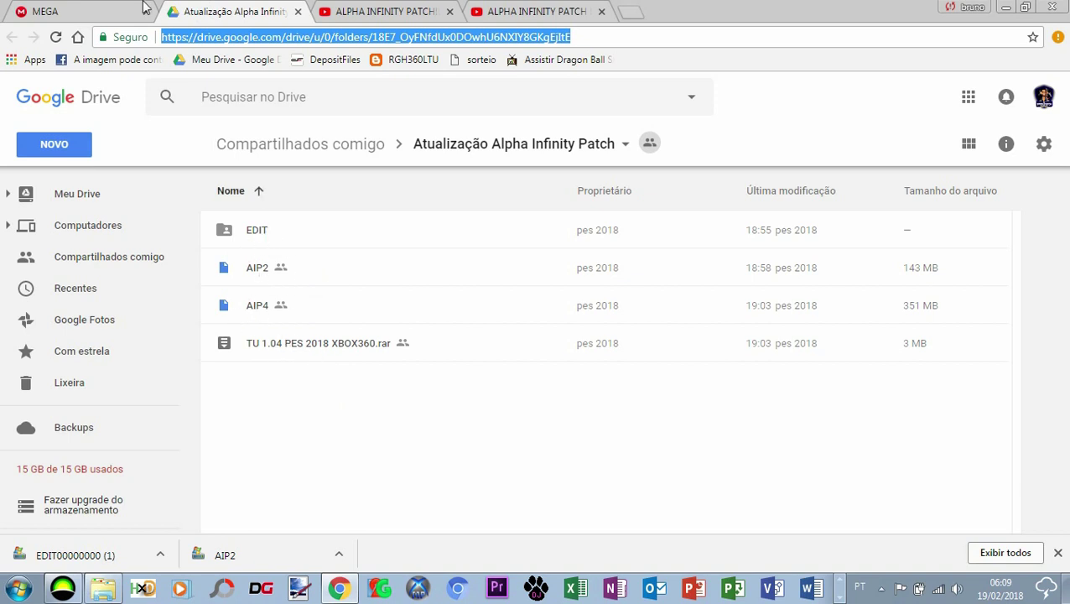
Step: Examine the update files and the EDIT folder's contents on MEGA, and return to the COMO INSTALAR video page
left_click(111, 10)
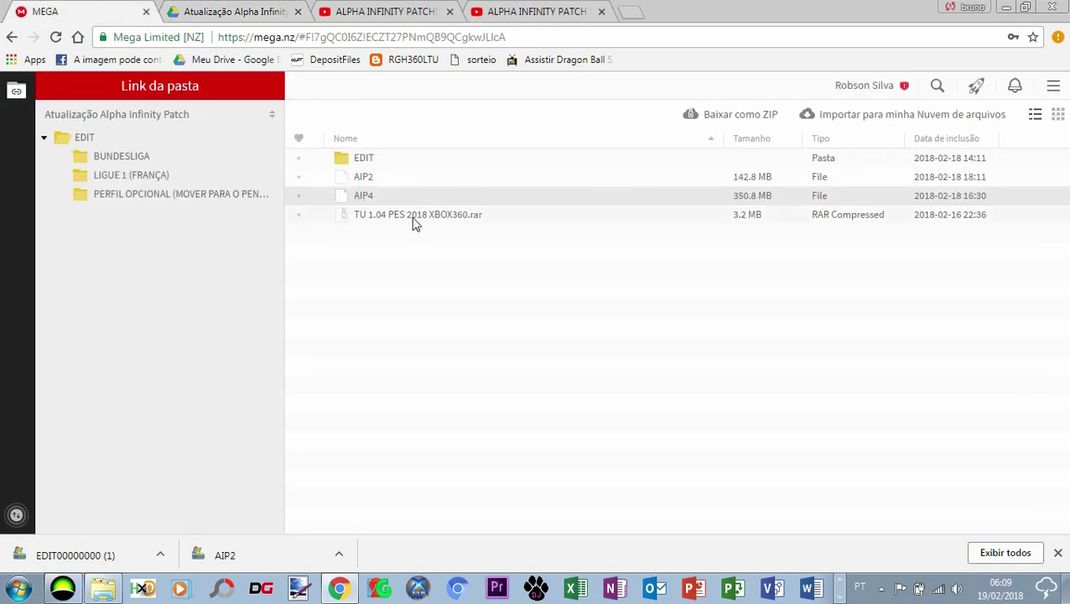
left_click(370, 162)
double_click(369, 162)
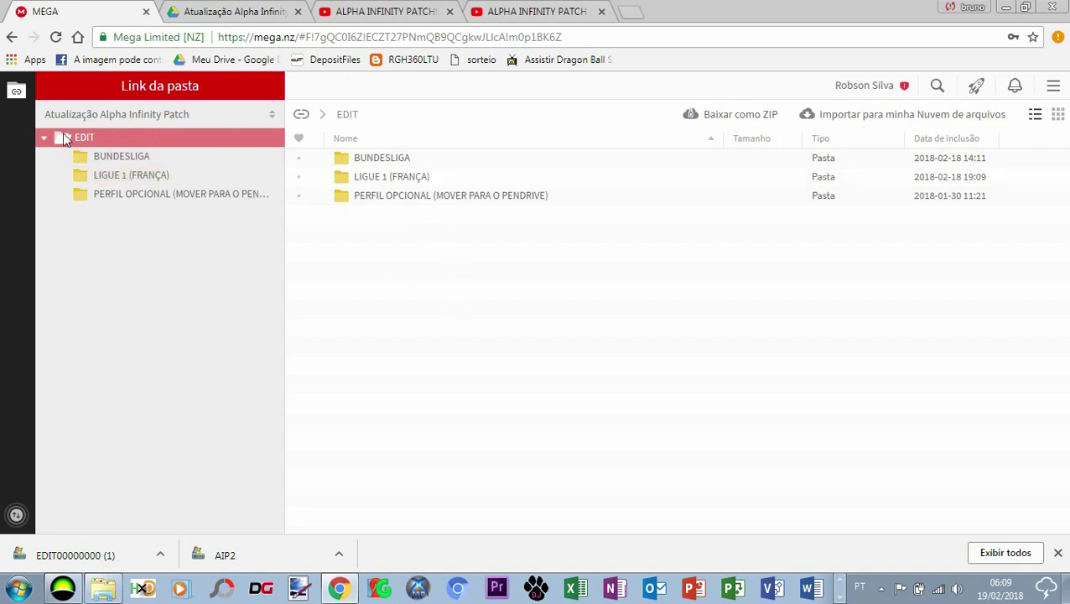
left_click(16, 92)
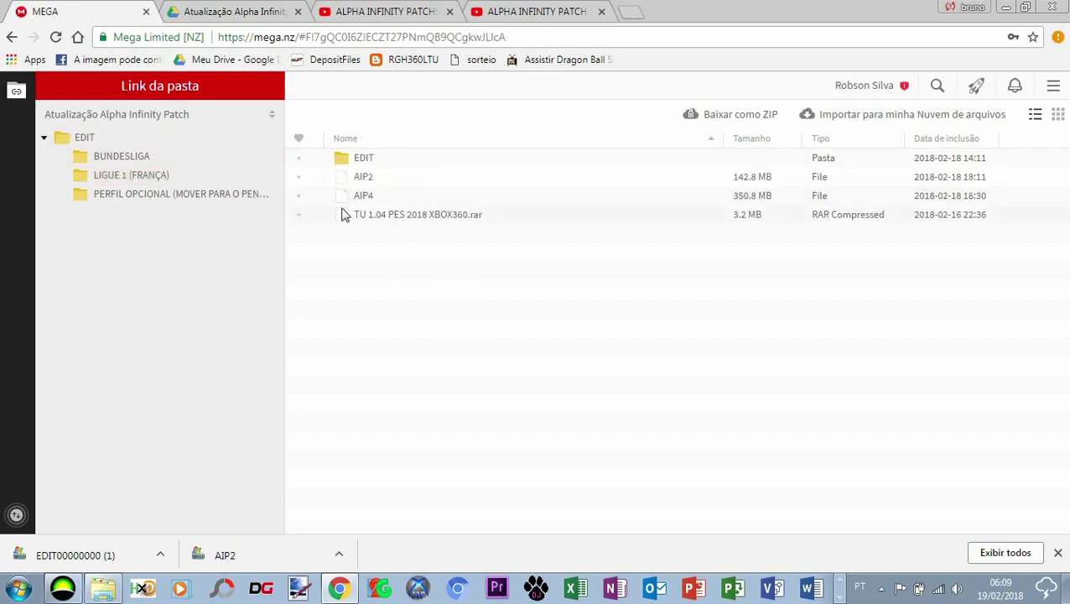
double_click(361, 160)
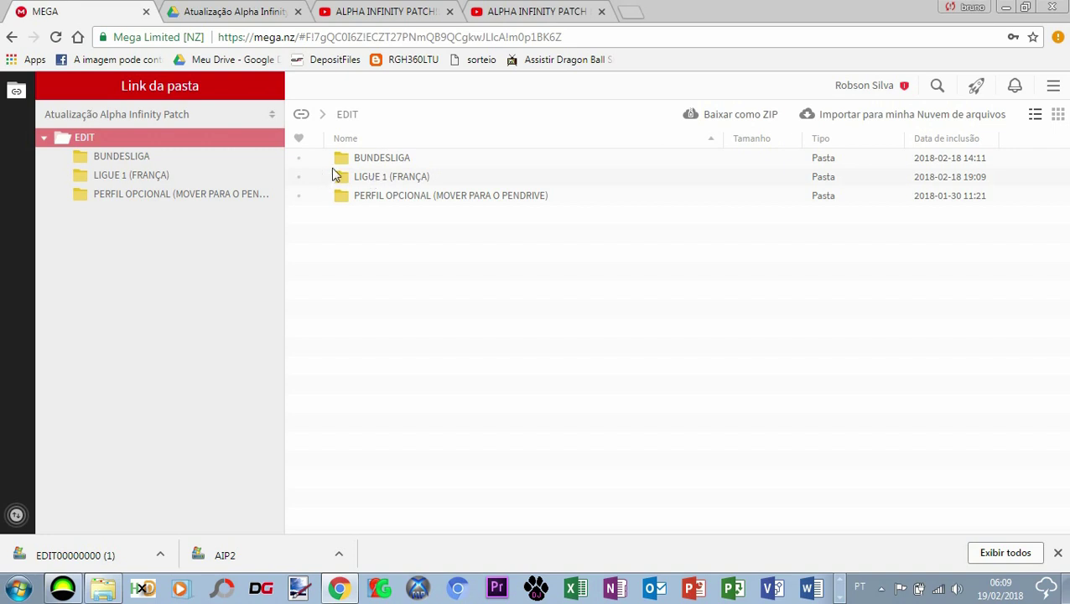
left_click(556, 8)
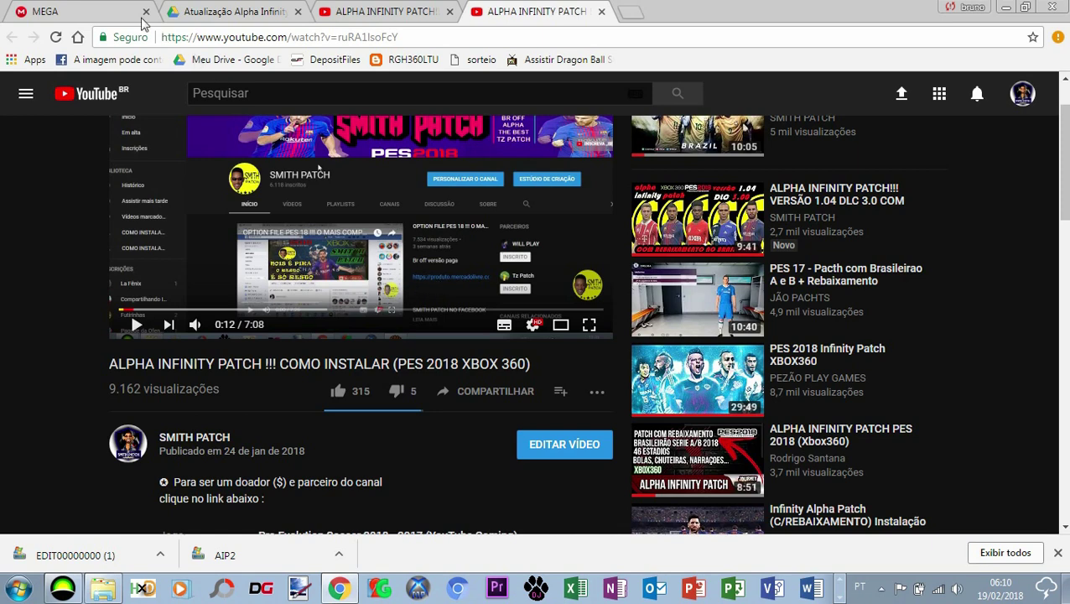
Step: Switch to Horizon and delete the Dados Editados Infinity Alpha saved game from the USB device
left_click(1008, 8)
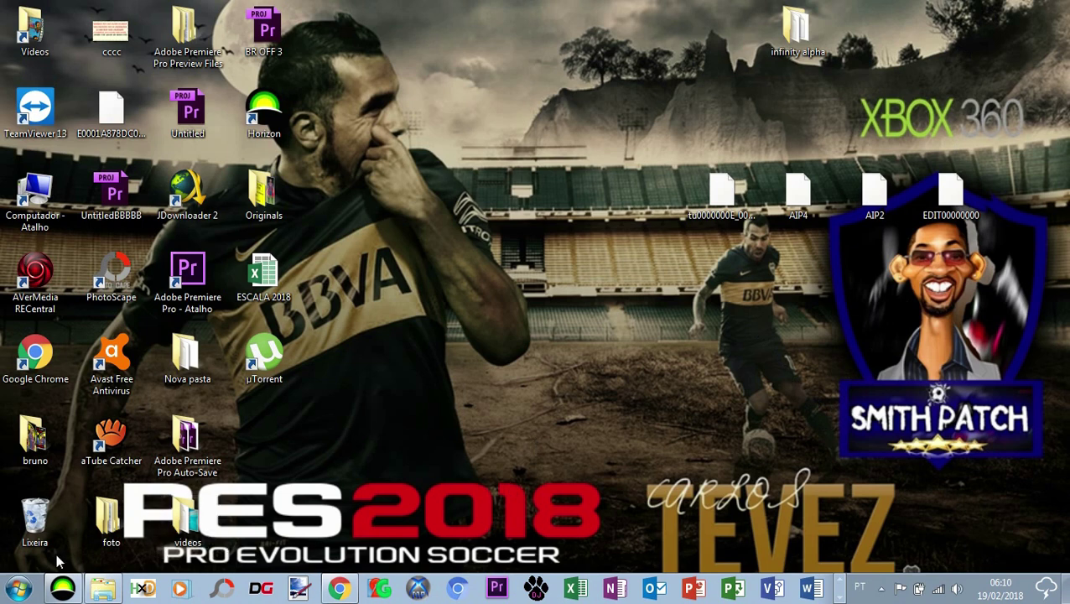
left_click(72, 592)
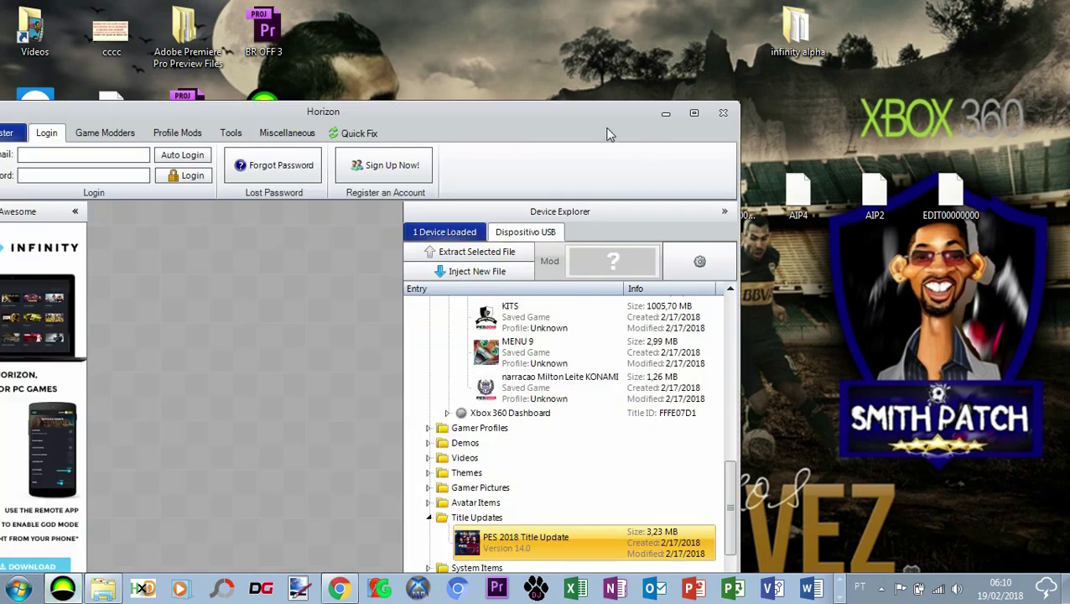
left_click_drag(594, 111, 628, 33)
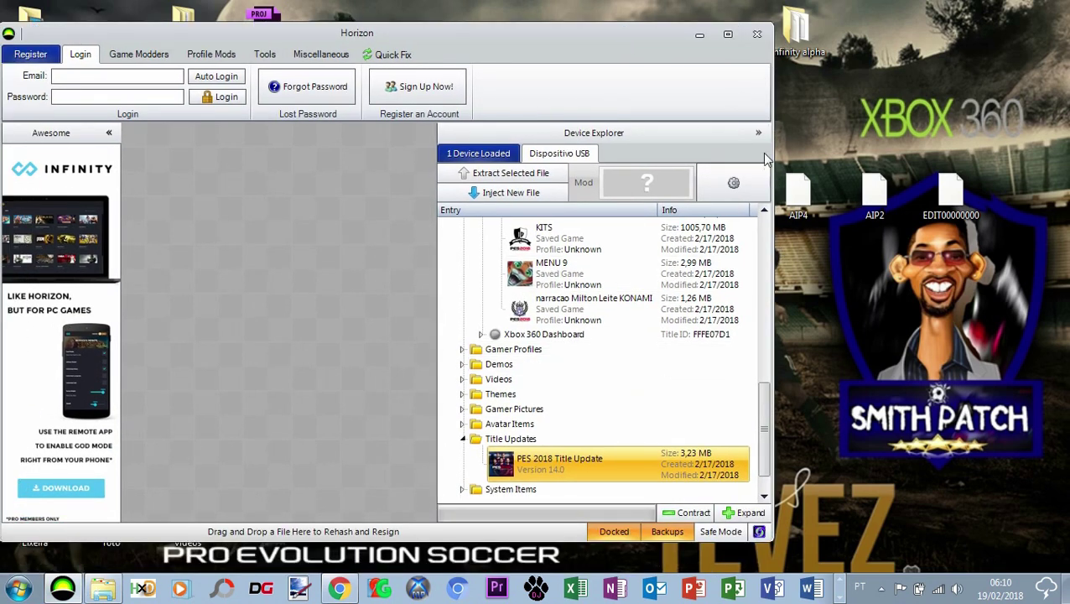
left_click(728, 35)
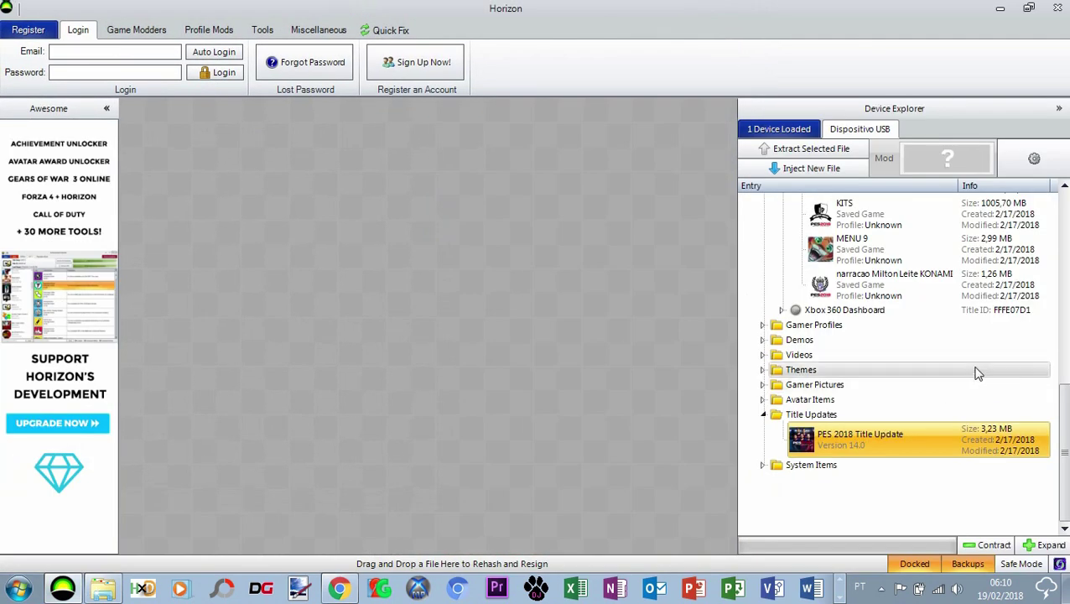
left_click_drag(1067, 415, 1059, 285)
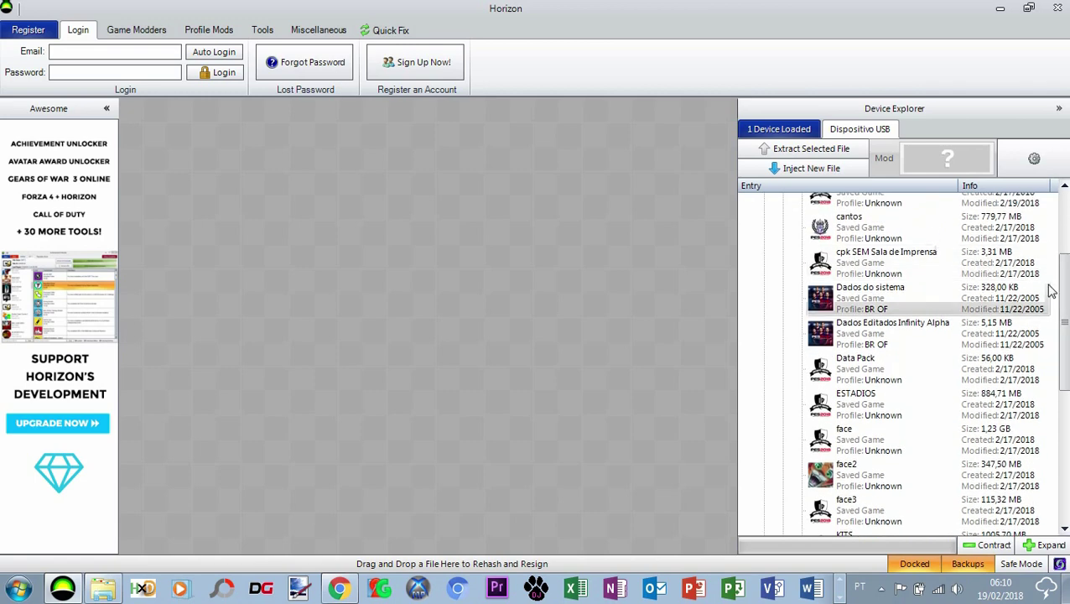
right_click(885, 338)
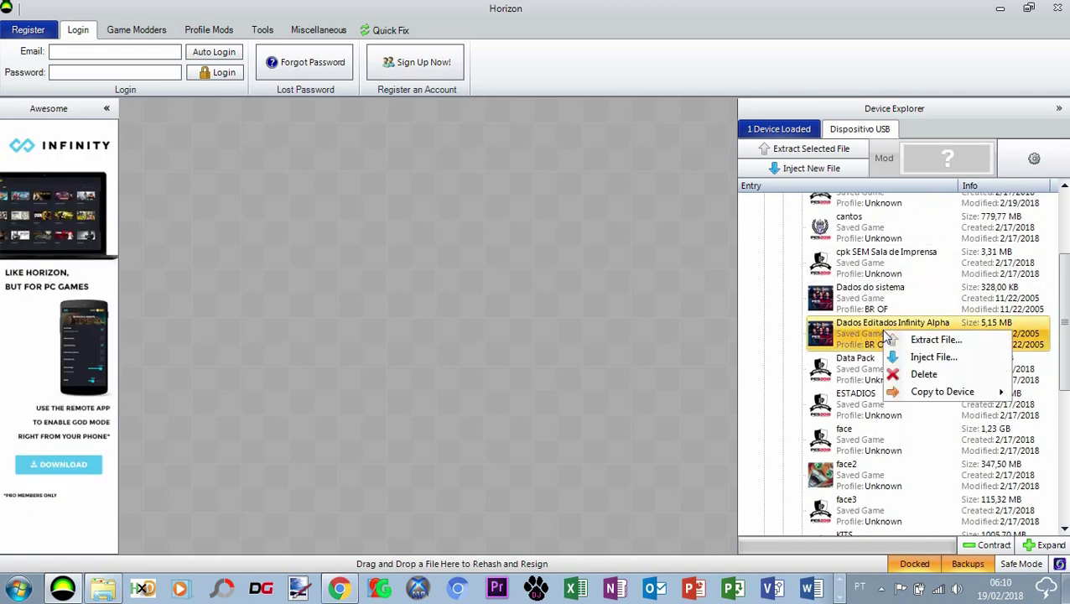
left_click(921, 374)
left_click(468, 315)
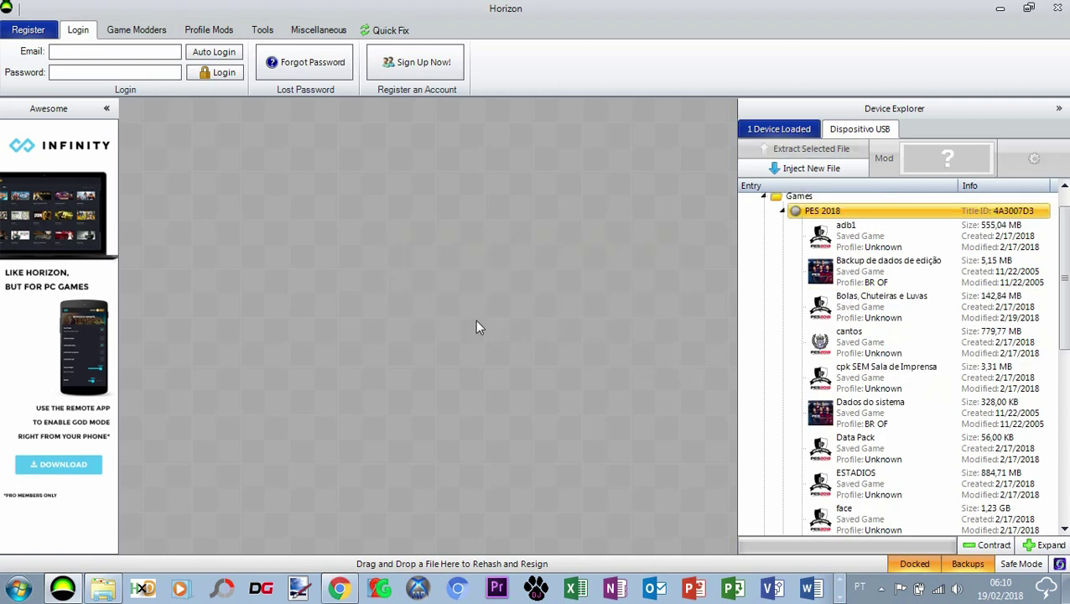
Step: Inject the AIP2 and AIP4 packages from the desktop into the USB device, overwriting the existing packages
left_click(801, 168)
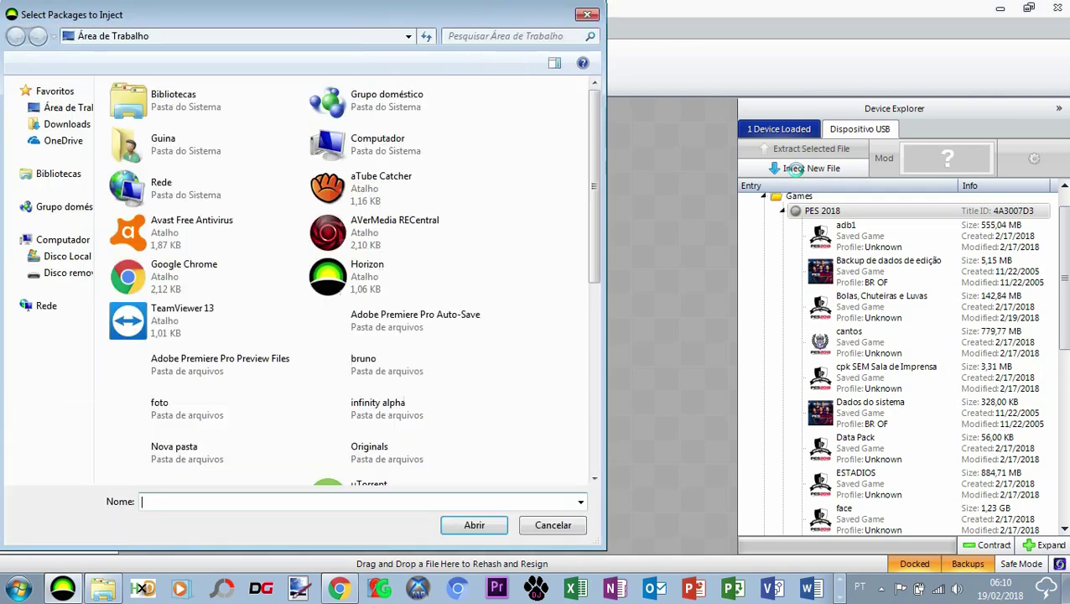
left_click_drag(592, 172, 588, 353)
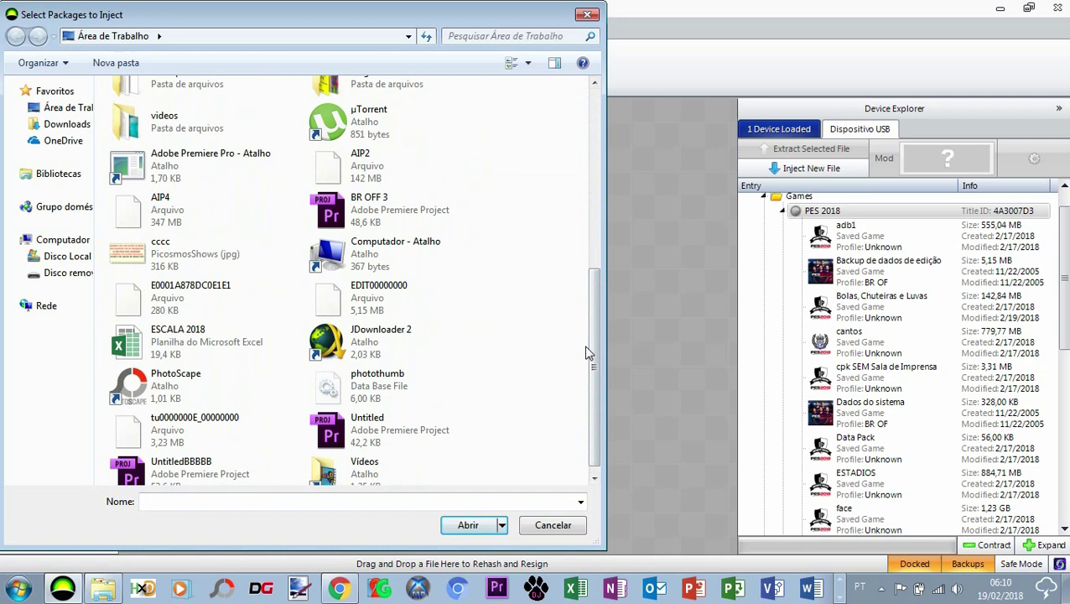
left_click(182, 211)
left_click(369, 163, "ctrl")
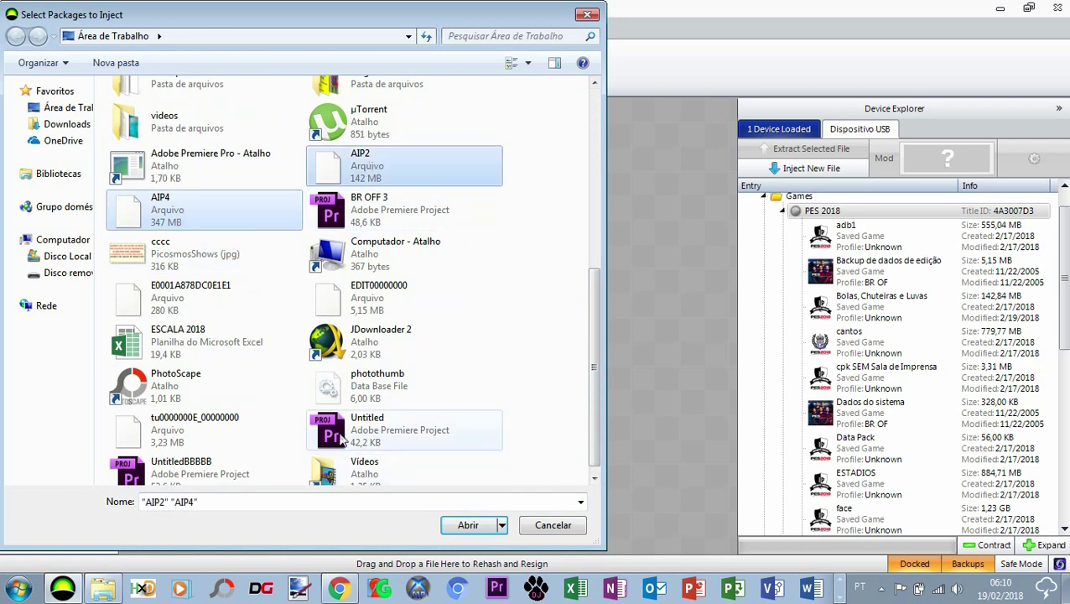
left_click(470, 526)
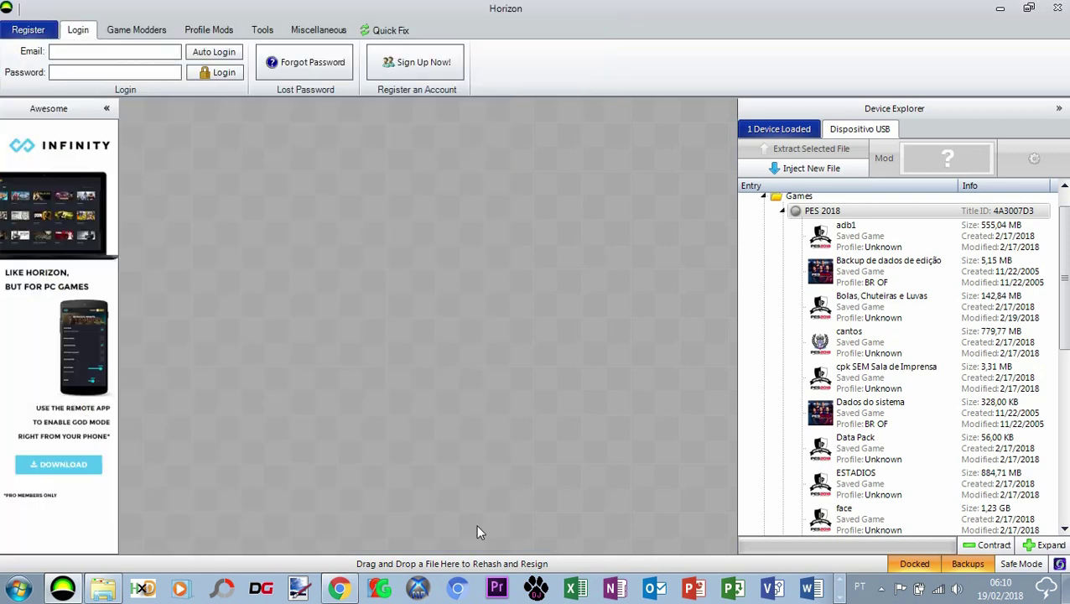
left_click(469, 318)
left_click(469, 318)
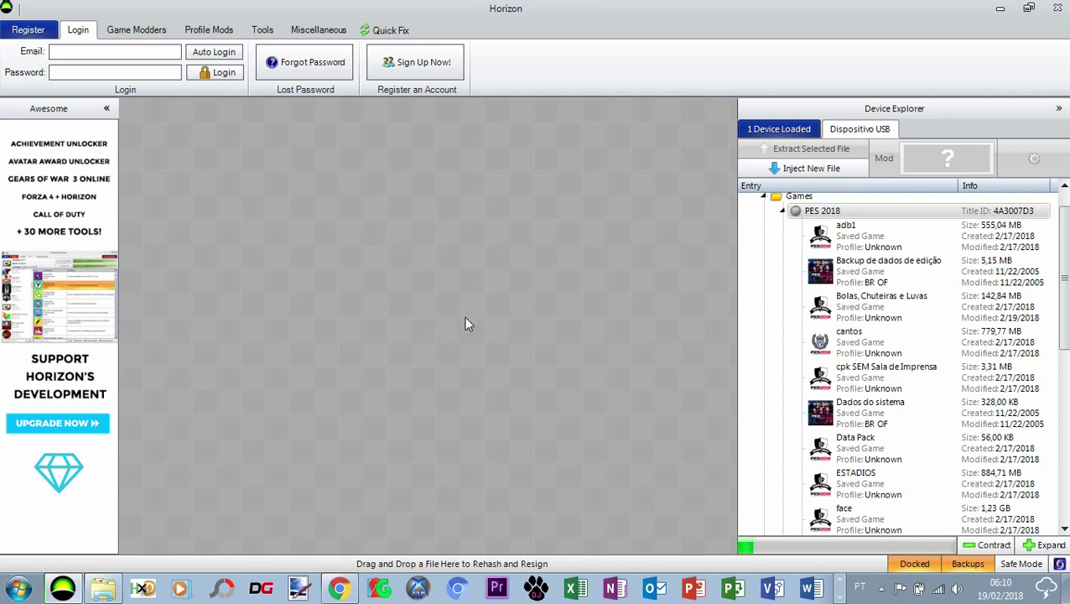
left_click(338, 588)
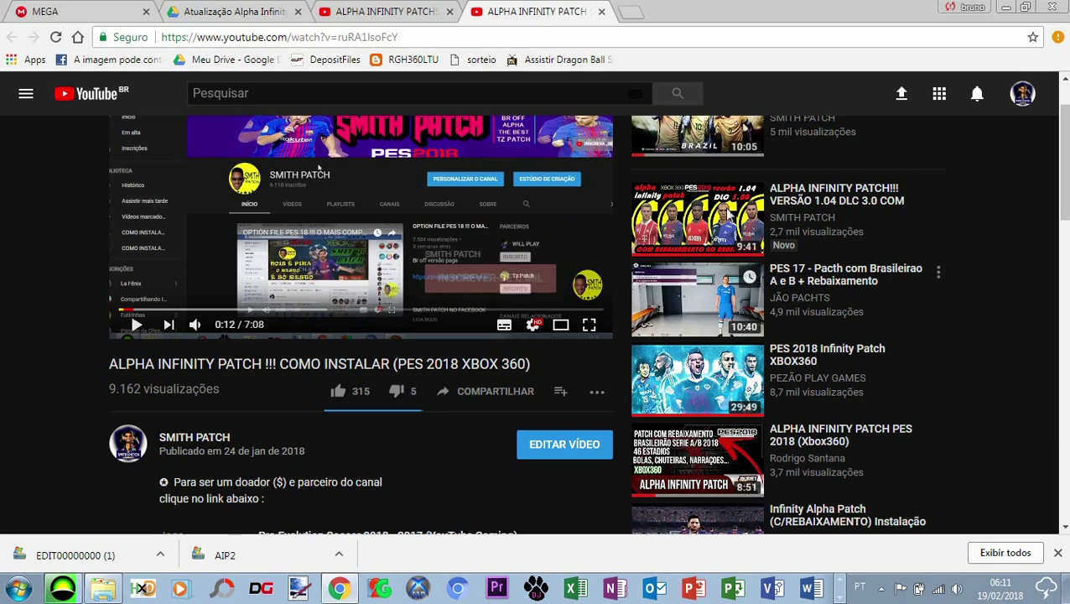
left_click(1005, 10)
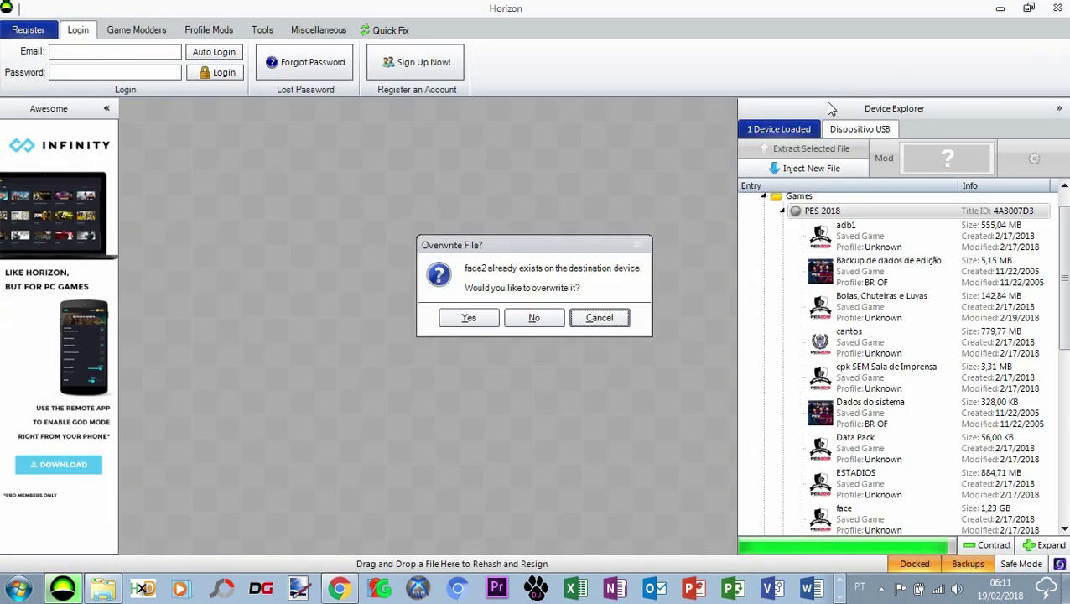
left_click(475, 317)
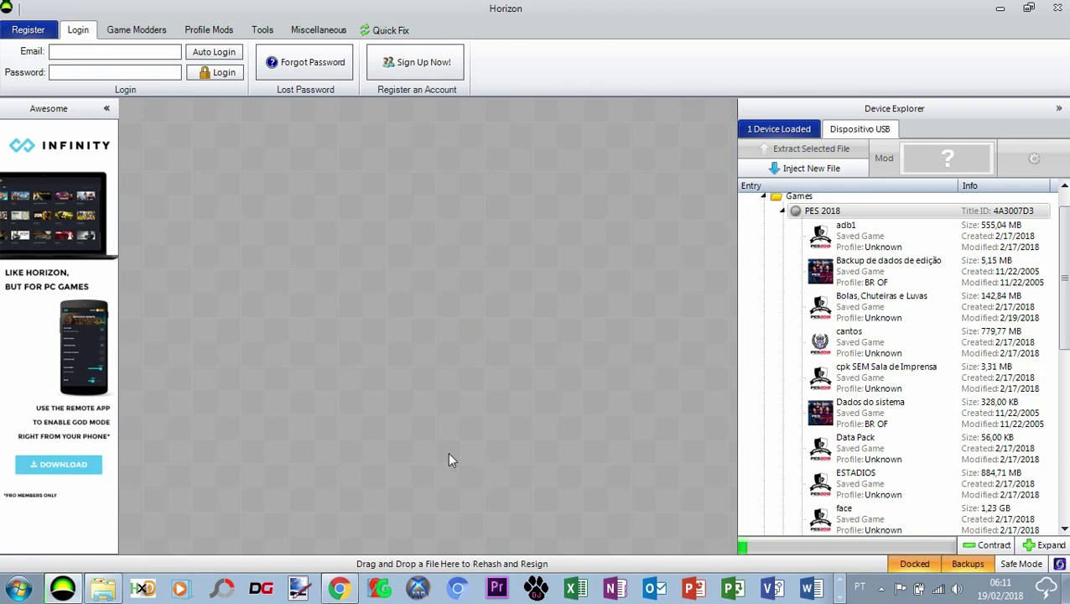
left_click(339, 587)
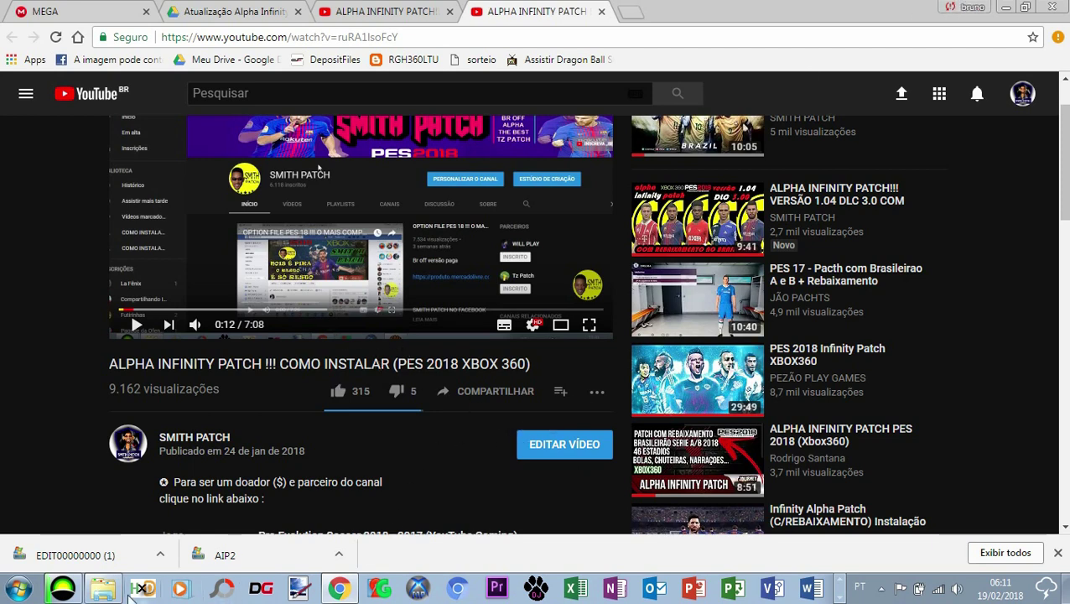
left_click(63, 589)
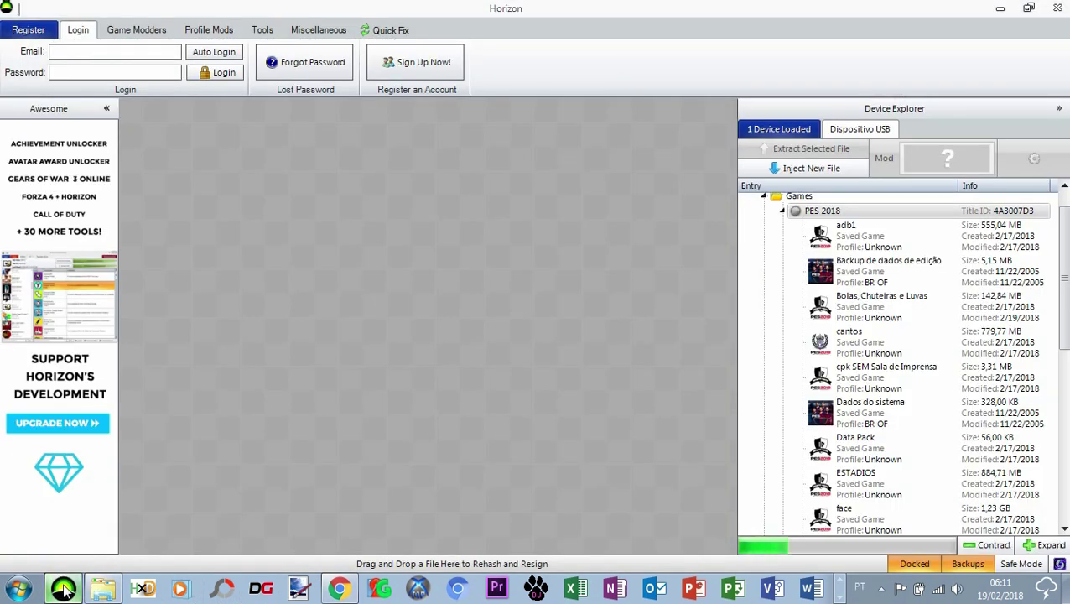
left_click(63, 588)
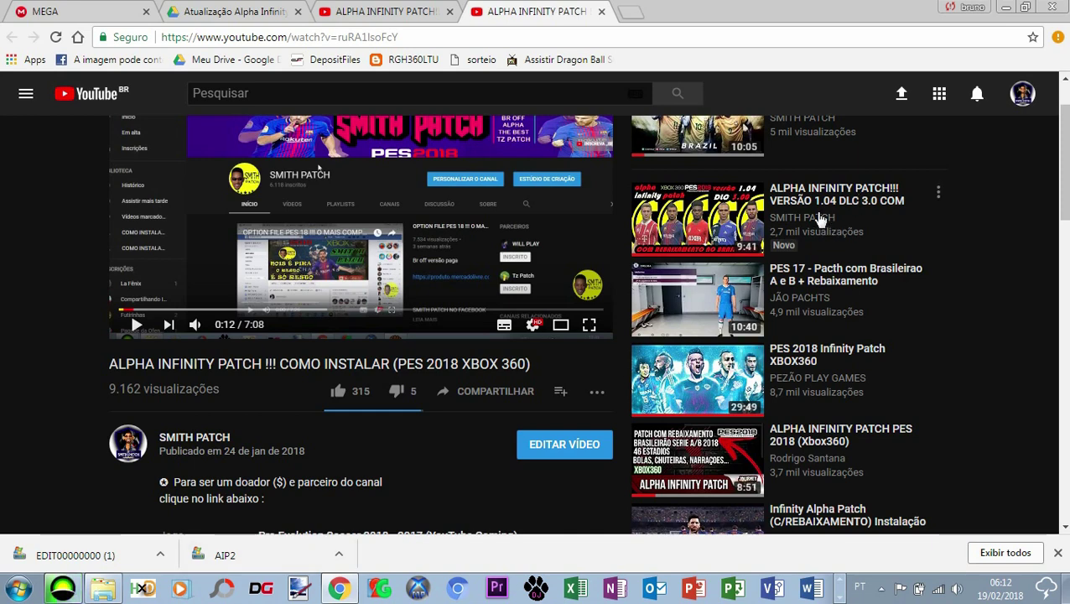
scroll(829, 323, "up", 1)
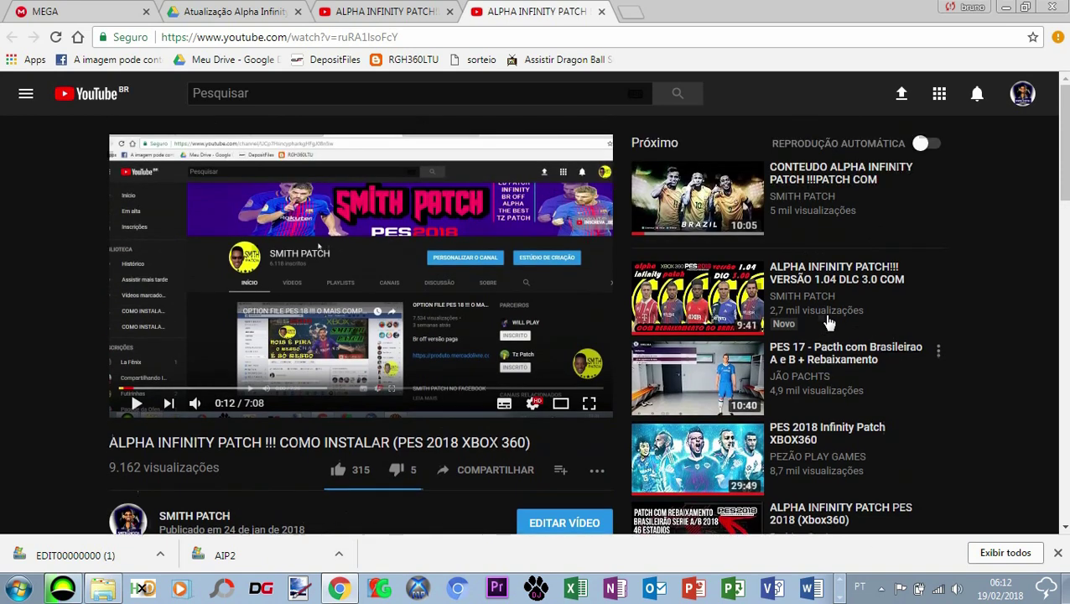
left_click(1007, 9)
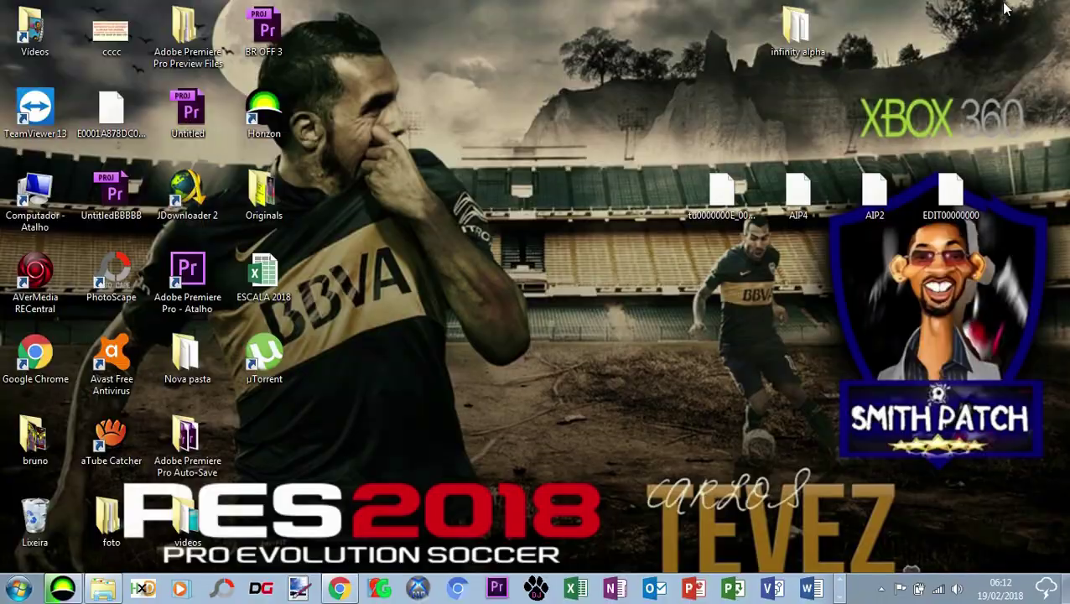
left_click(63, 589)
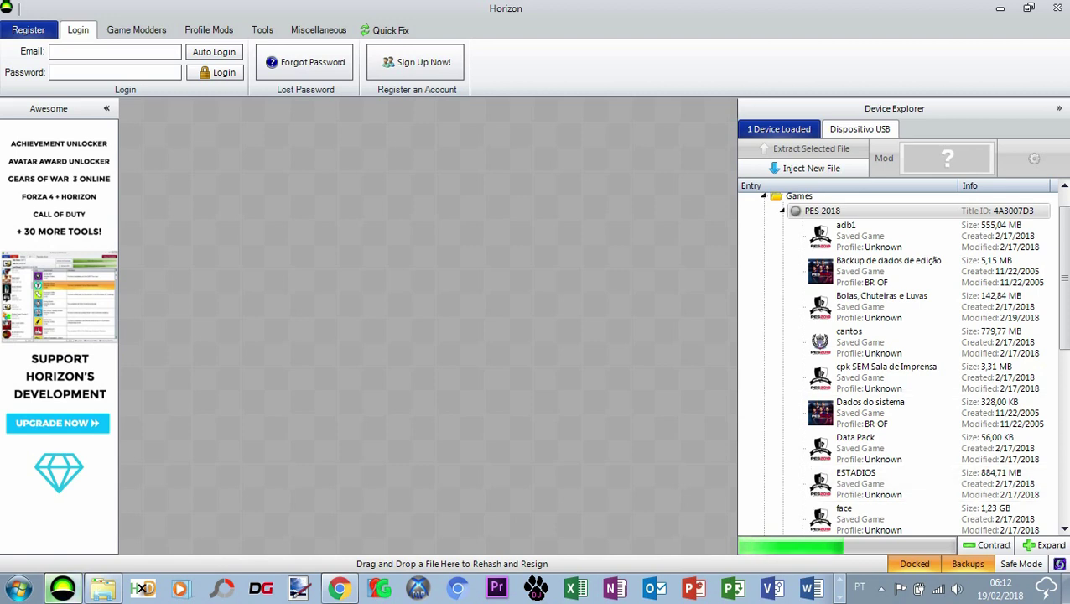
scroll(1064, 265, "up", 1)
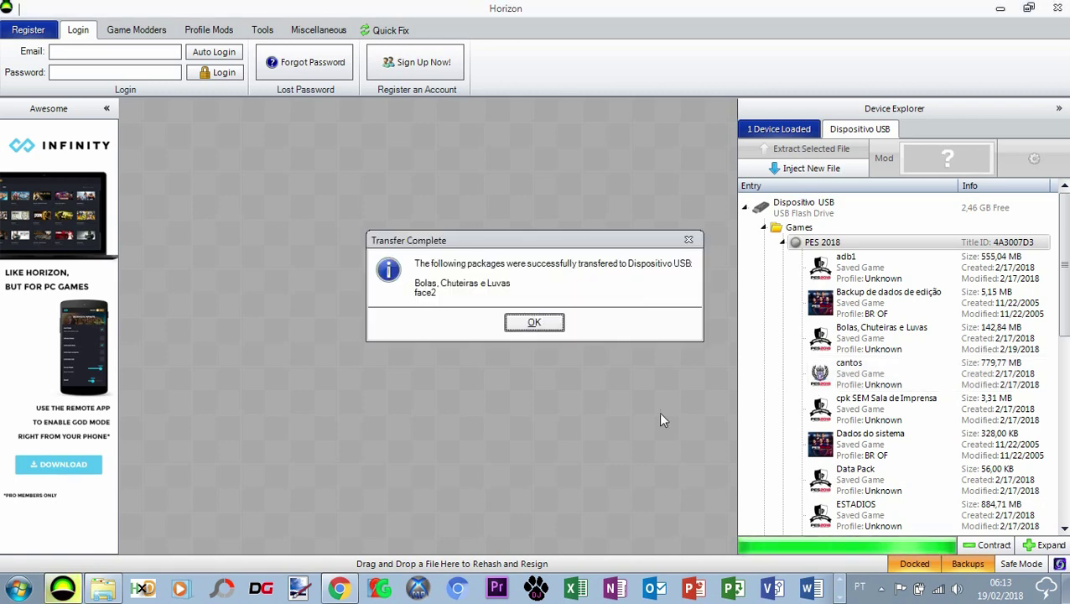
Step: Inject the tu0000000E_00000000 title update from the desktop into the USB device, overwriting the existing PES 2018 Title Update
left_click(533, 322)
left_click(811, 170)
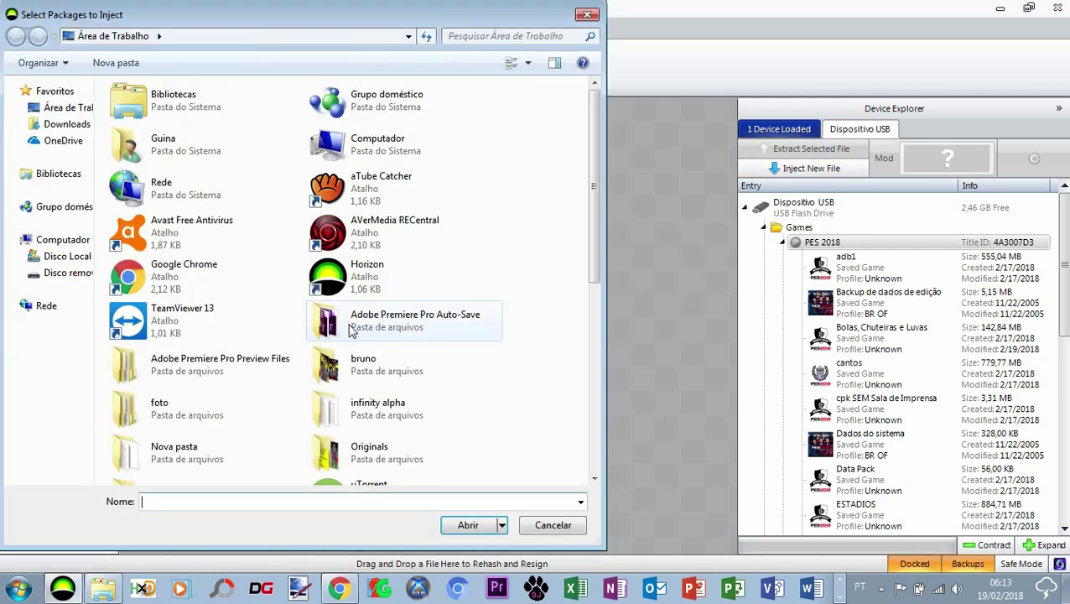
scroll(592, 240, "down", 1)
left_click_drag(592, 241, 587, 424)
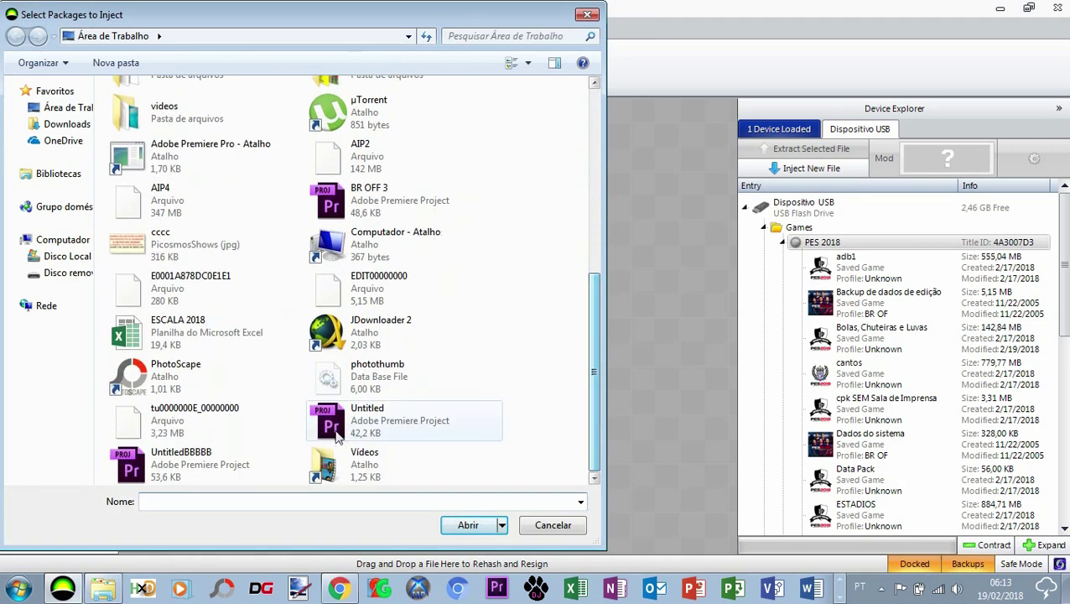
left_click(222, 430)
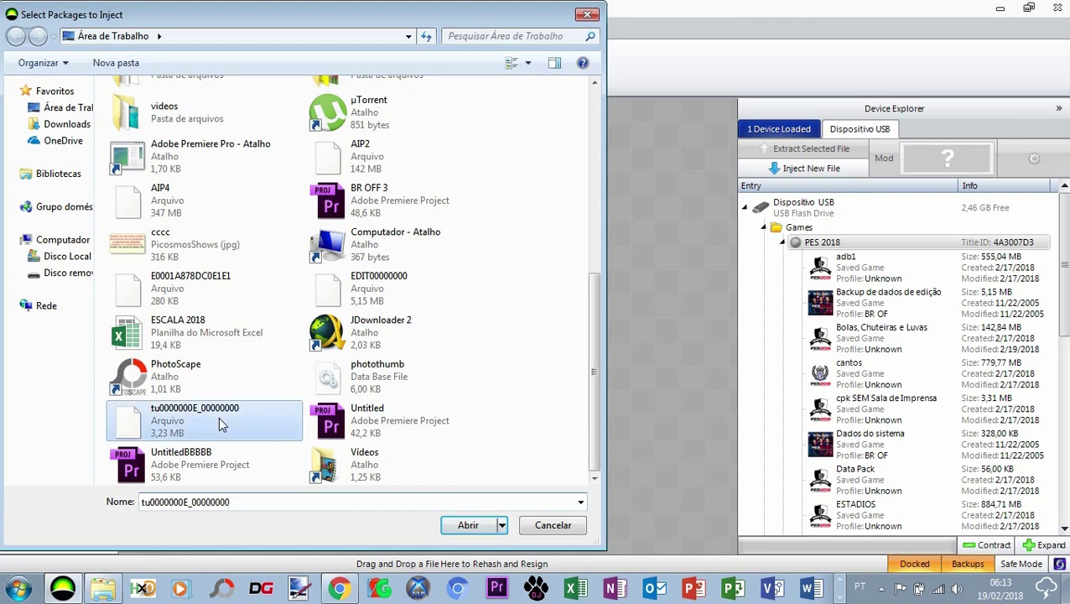
left_click(468, 525)
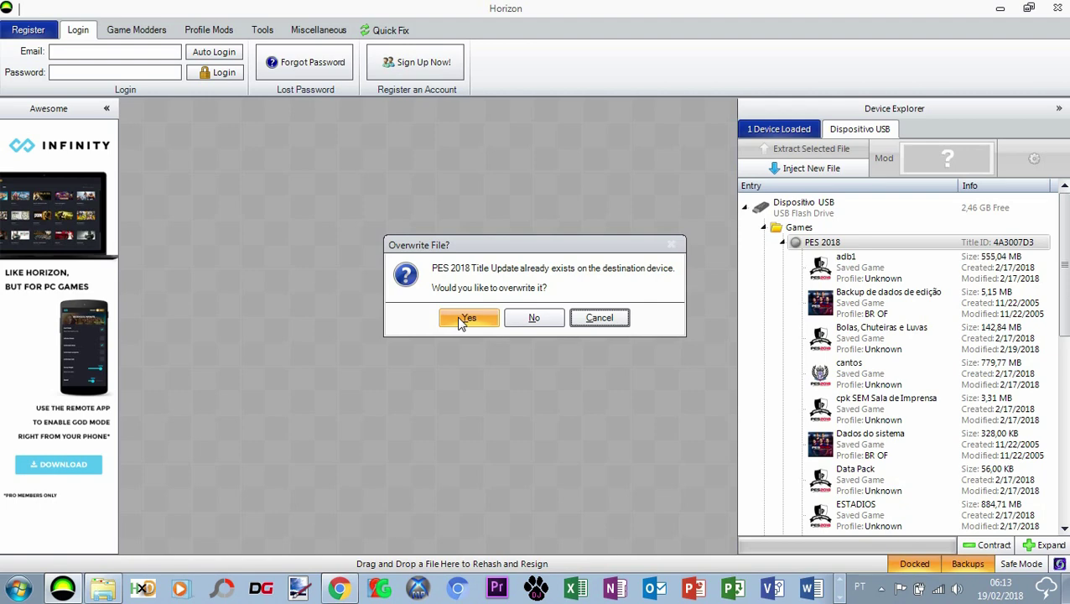
left_click(463, 319)
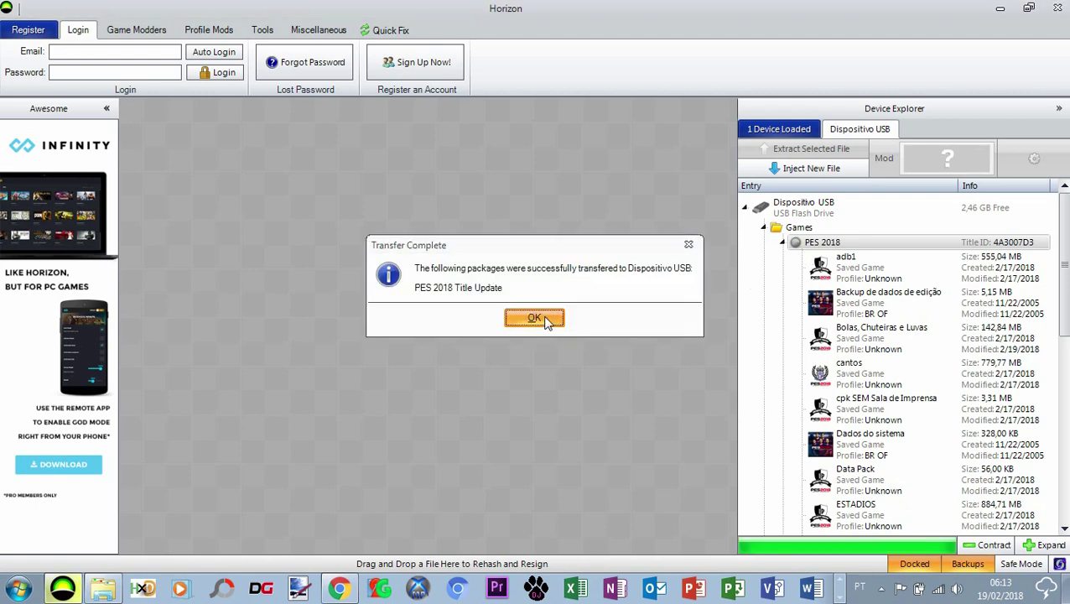
left_click(541, 319)
Step: Inject the EDIT00000000 package from the desktop into the USB device
left_click(810, 168)
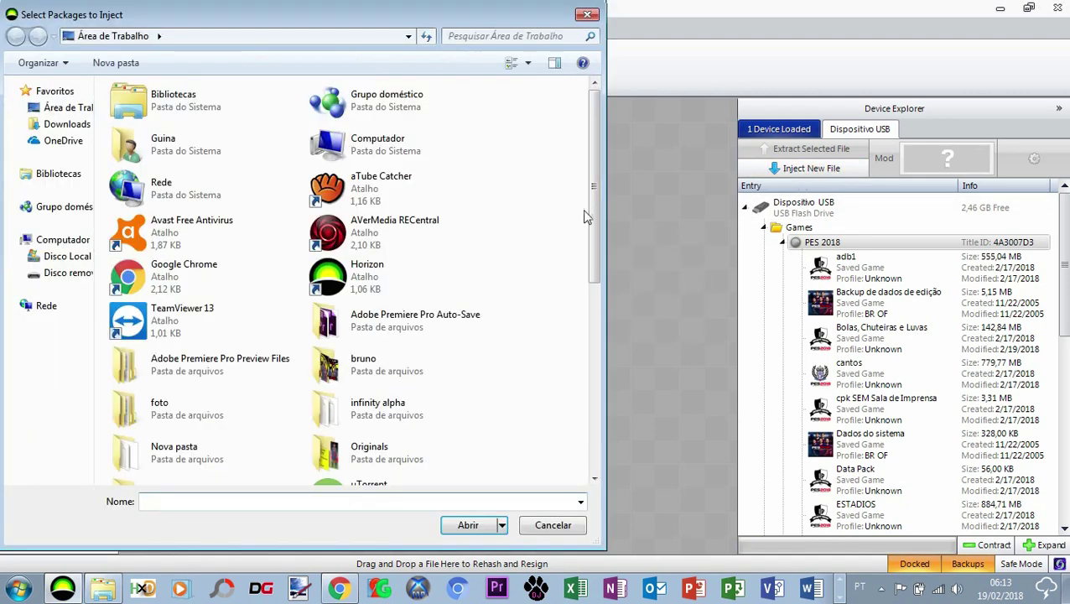
left_click_drag(594, 243, 594, 409)
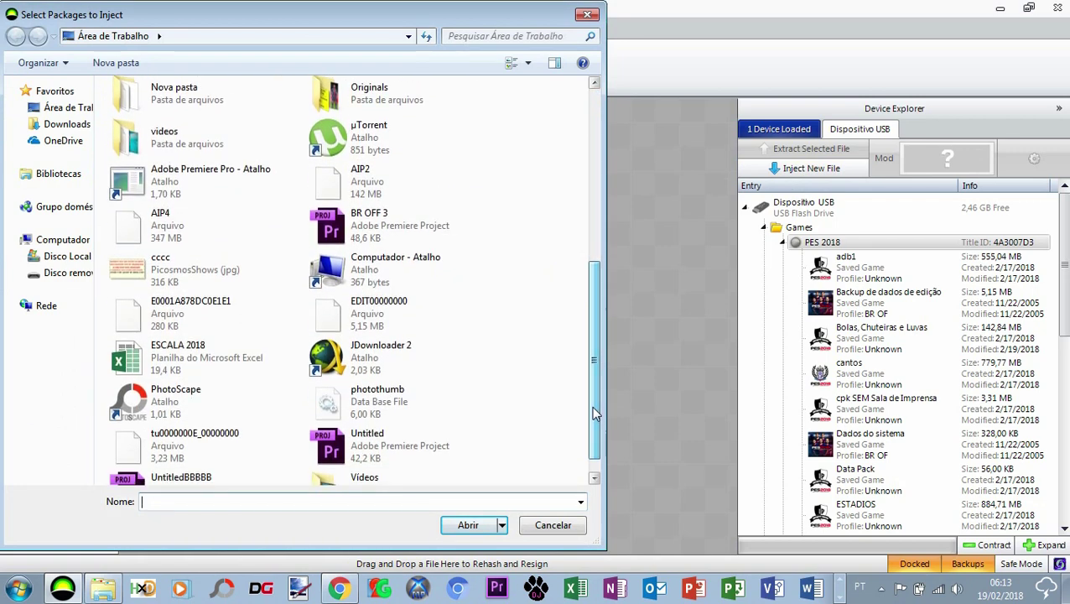
left_click(396, 323)
left_click(470, 527)
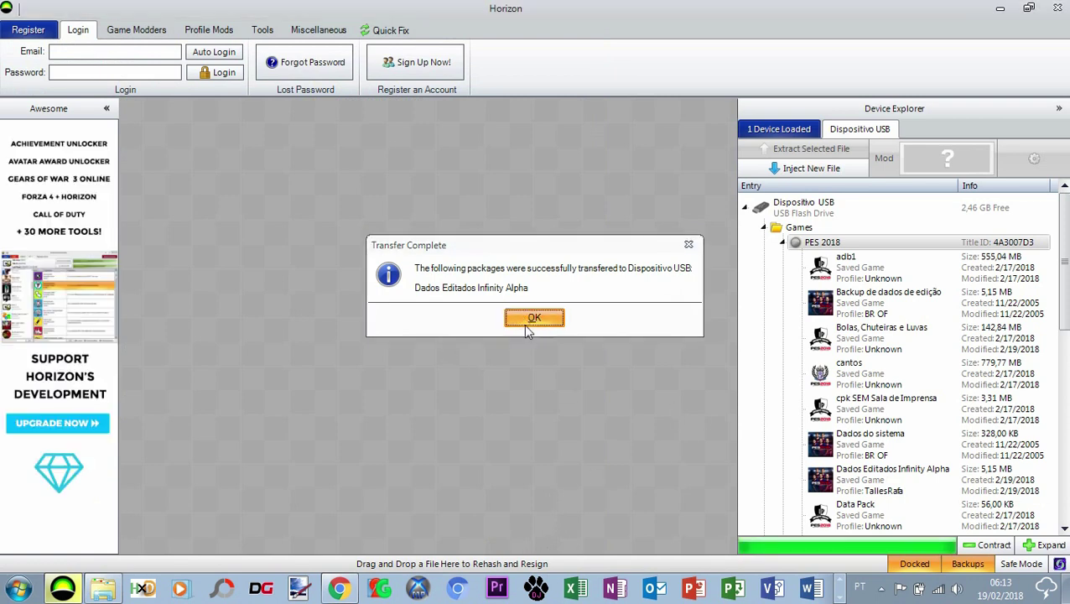
left_click(526, 320)
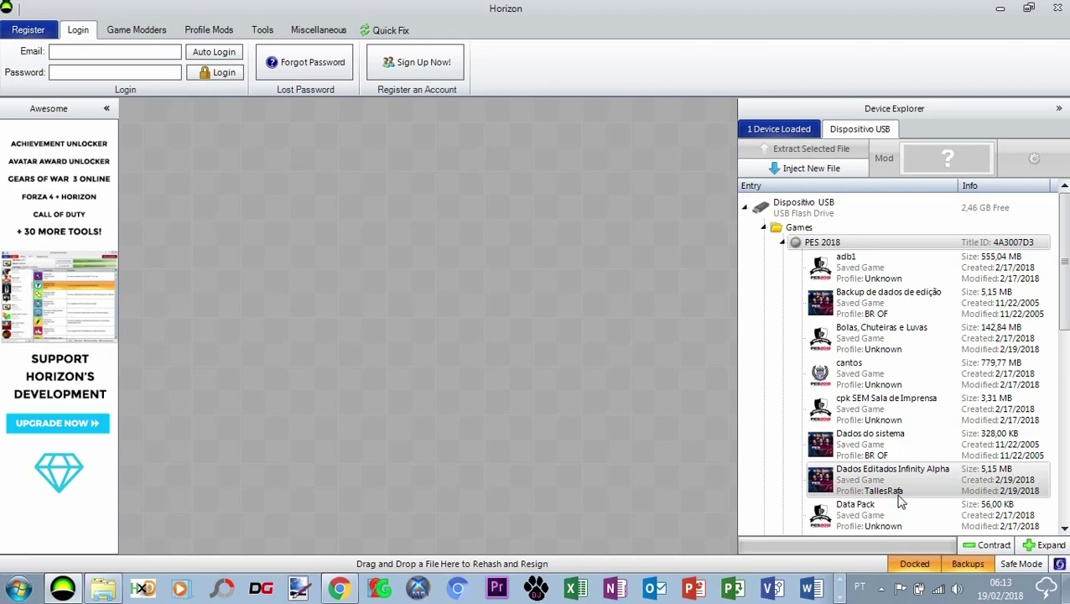
Step: Switch to Chrome, examine the PERFIL OPCIONAL (MOVER PARA O PENDRIVE) folder on MEGA, and return to Horizon
left_click(339, 587)
left_click(106, 12)
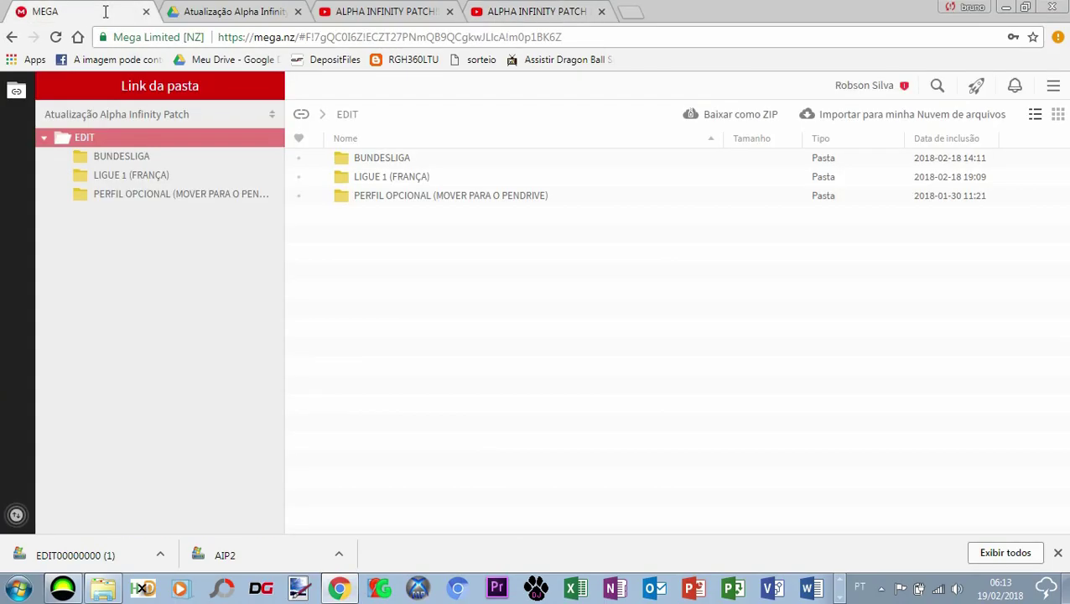
double_click(386, 200)
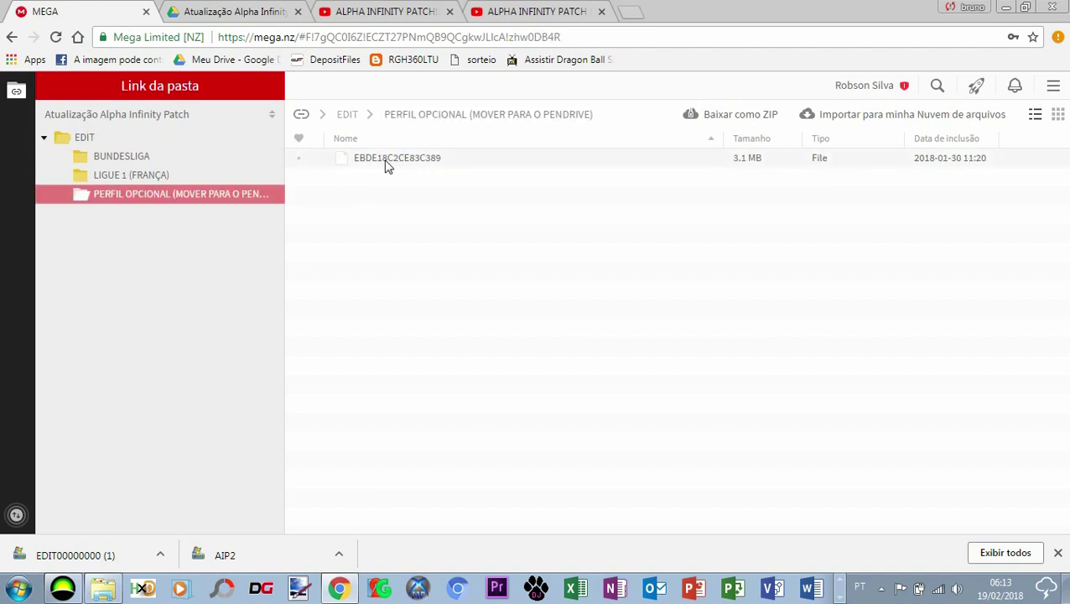
left_click(1005, 6)
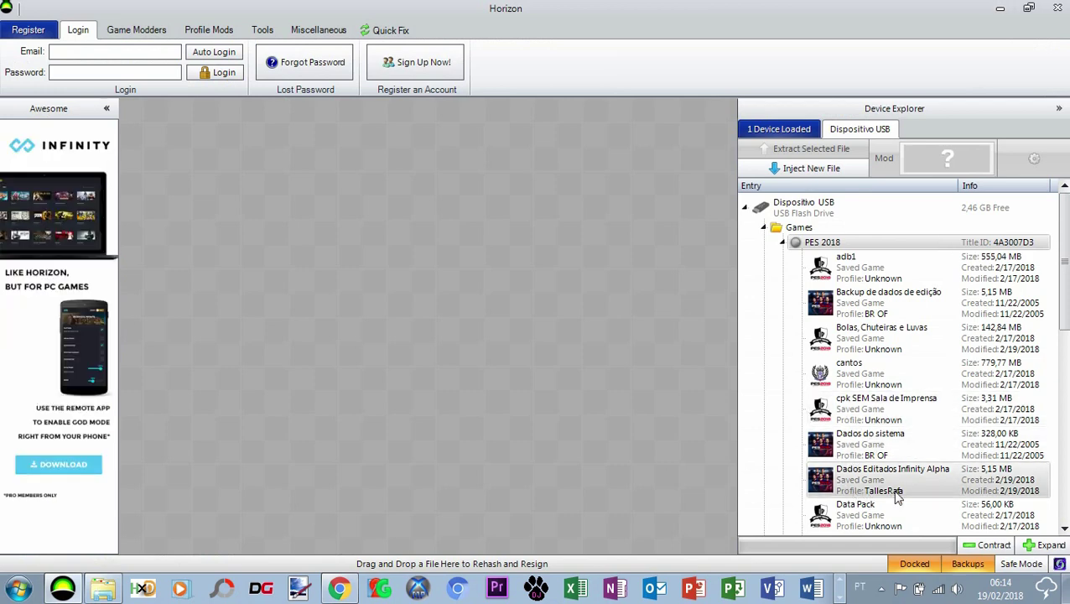
Step: Expand the device's Gamer Profiles and open the package details of the Dados Editados Infinity Alpha saved game
left_click_drag(1059, 235, 785, 411)
left_click(763, 430)
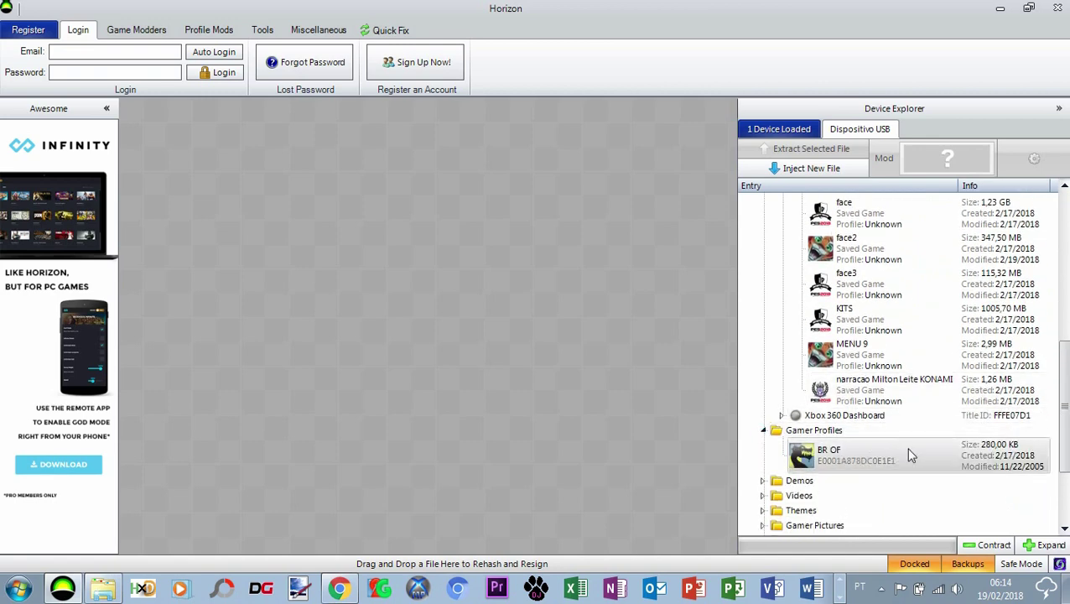
left_click_drag(1062, 386, 1068, 243)
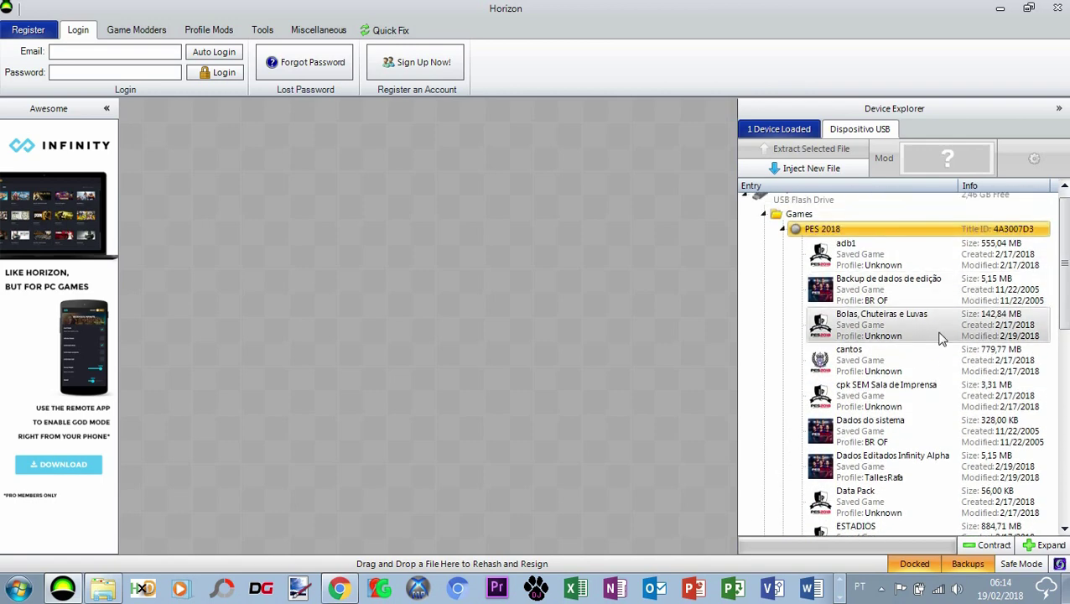
left_click(879, 472)
double_click(878, 468)
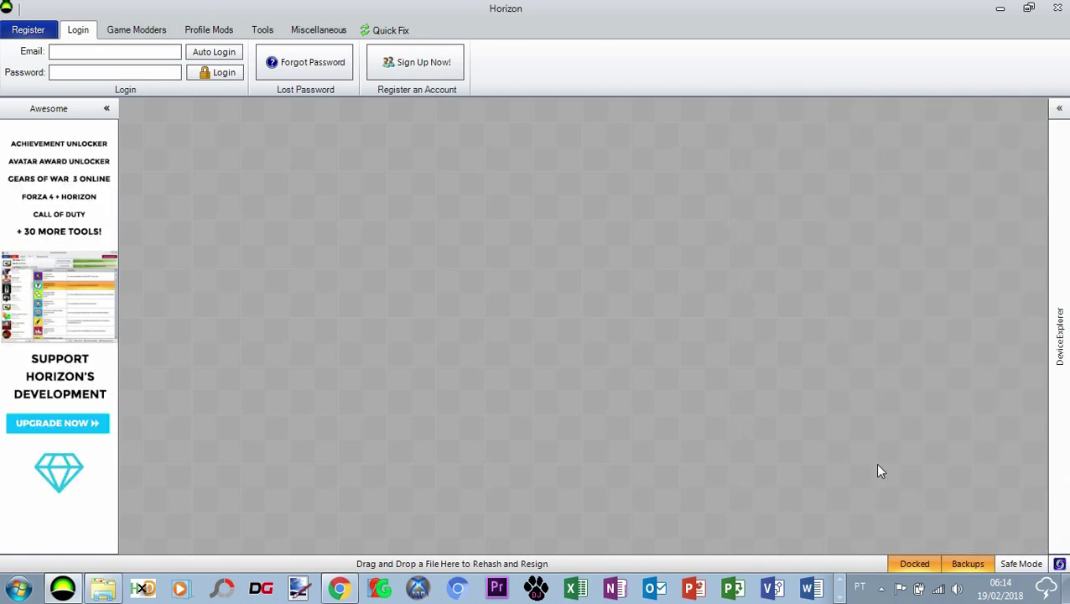
left_click_drag(680, 242, 449, 185)
Step: Collapse the PES 2018 saved games and open the BR OF gamer profile's package details beside the saved game's window
mouse_move(1059, 336)
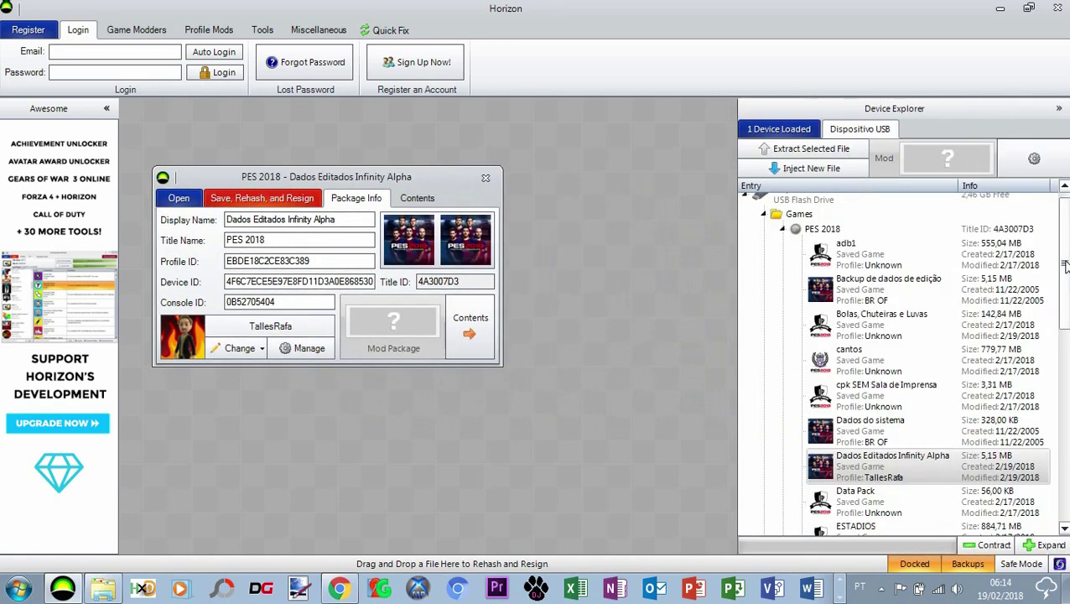
left_click(782, 232)
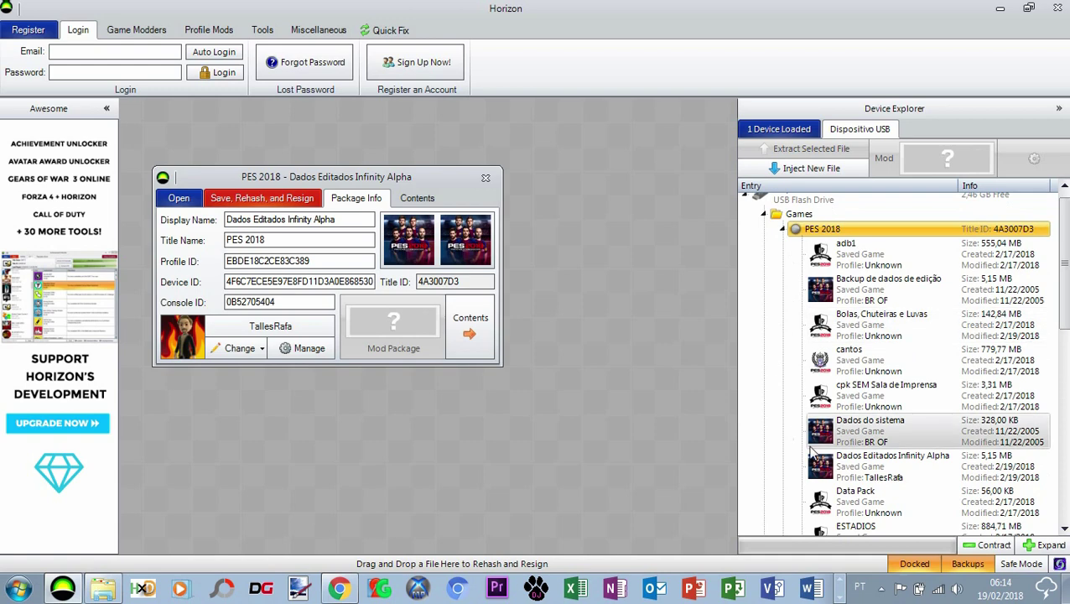
left_click(781, 229)
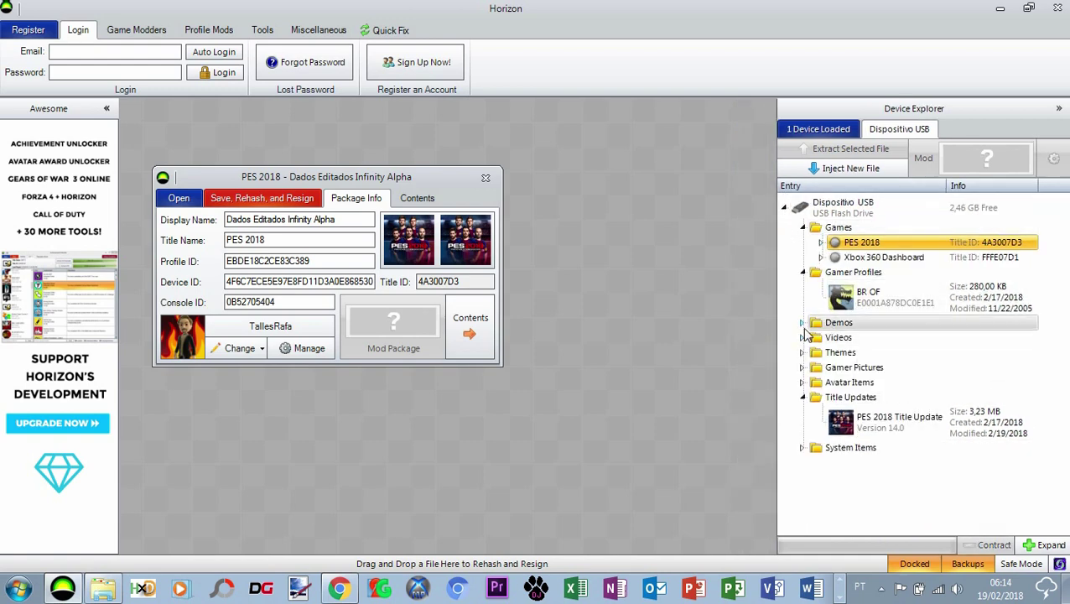
left_click(843, 301)
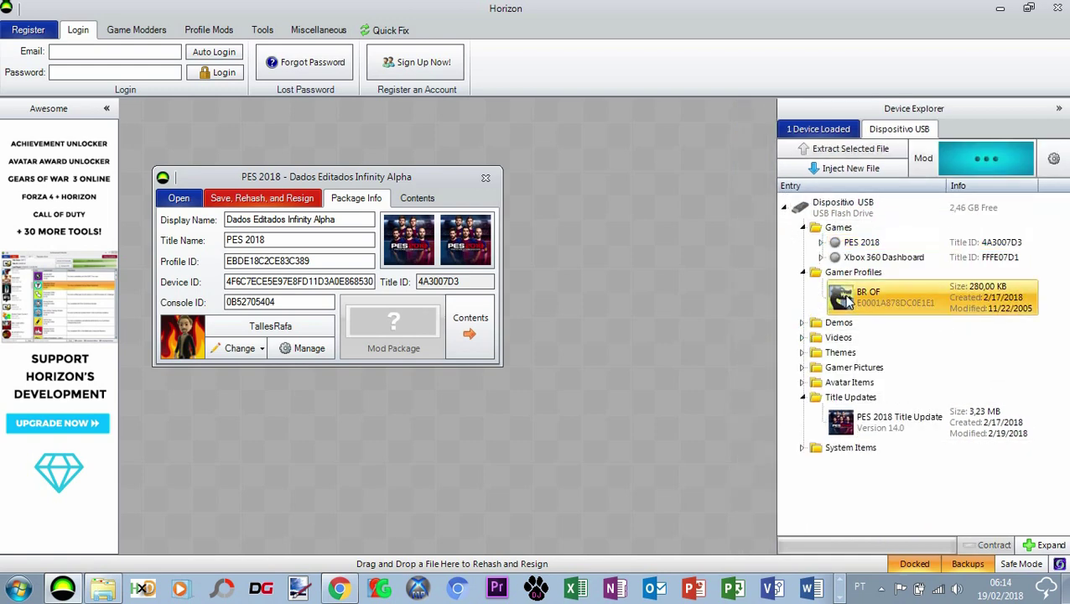
double_click(846, 299)
left_click_drag(694, 244, 803, 186)
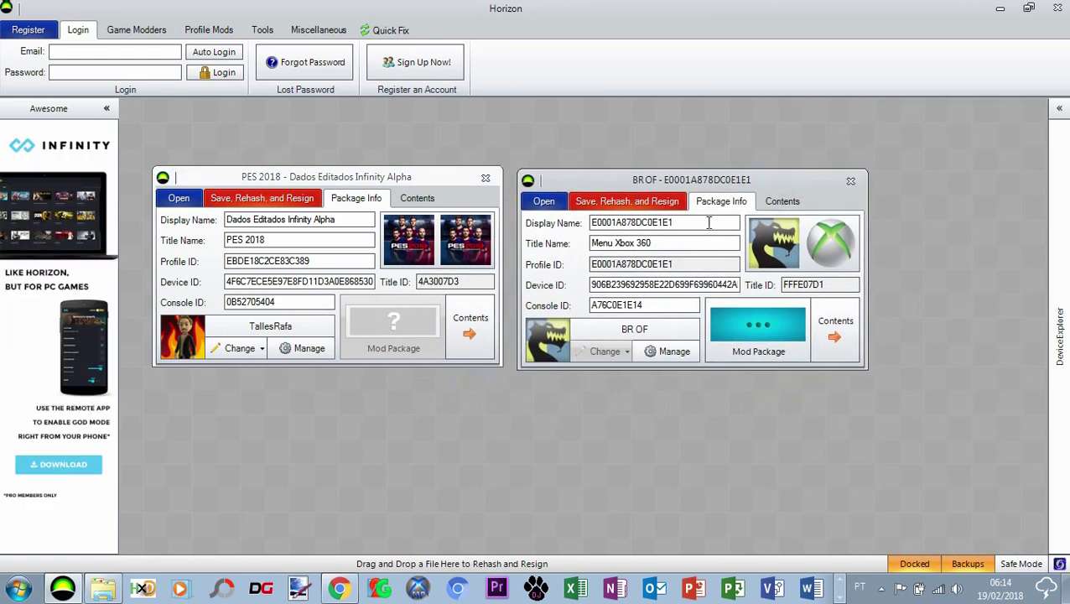
Step: Replace the Dados Editados Infinity Alpha package's Console ID with the one copied from the BR OF profile
double_click(648, 309)
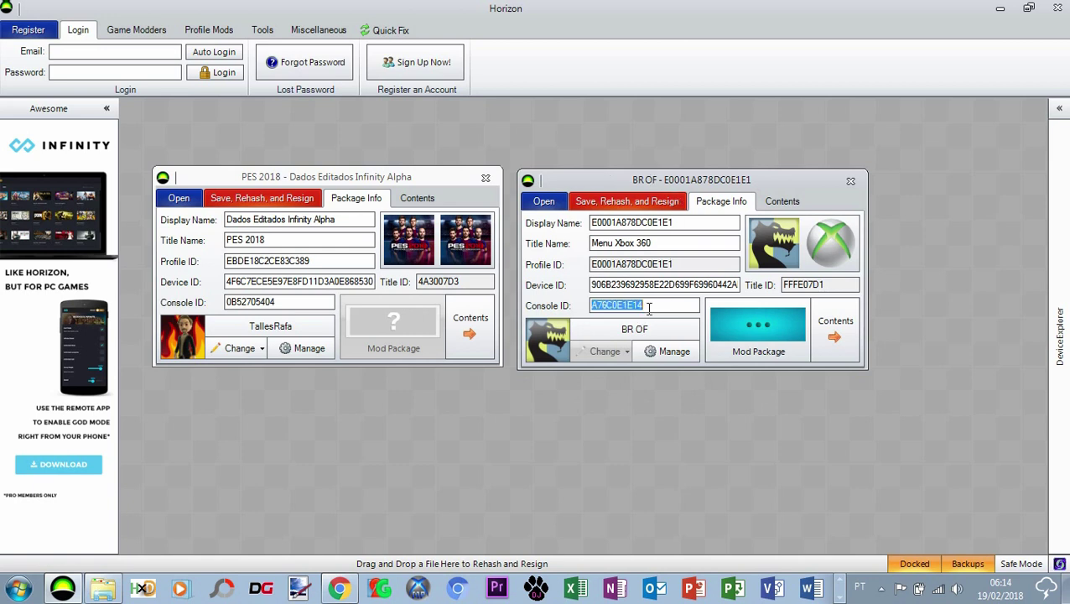
right_click(642, 306)
left_click(684, 354)
double_click(307, 303)
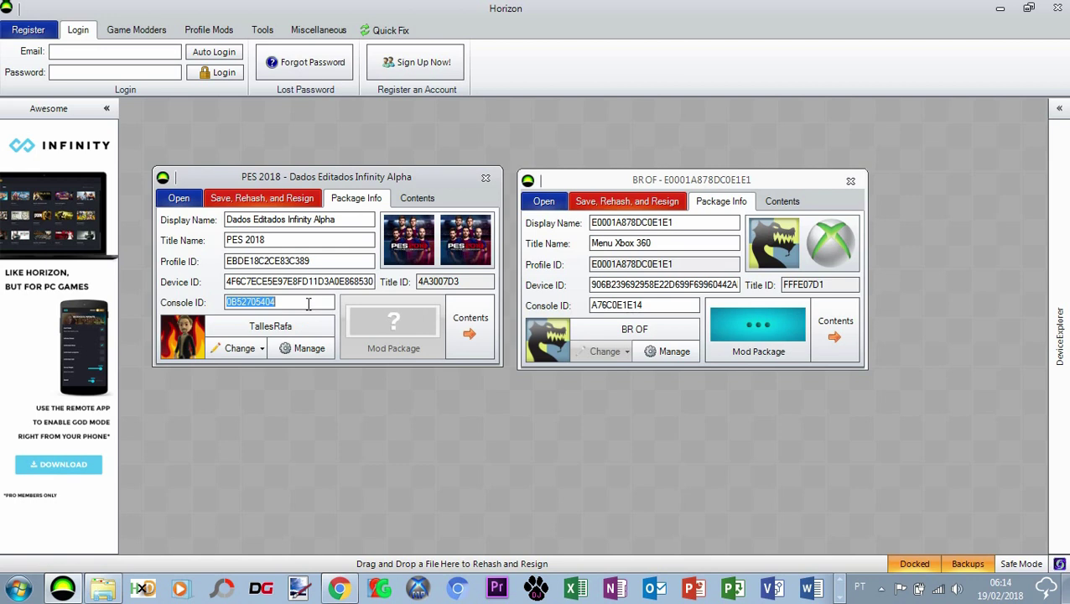
right_click(307, 301)
left_click(352, 374)
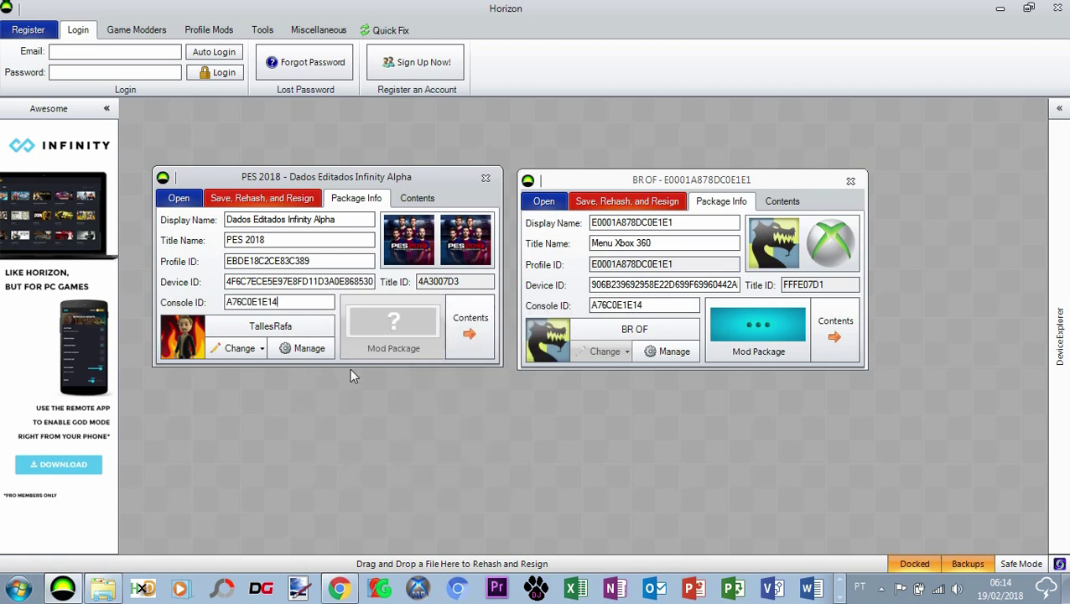
Step: Replace the Dados Editados Infinity Alpha package's Device ID with the one copied from the BR OF profile
double_click(671, 286)
right_click(671, 286)
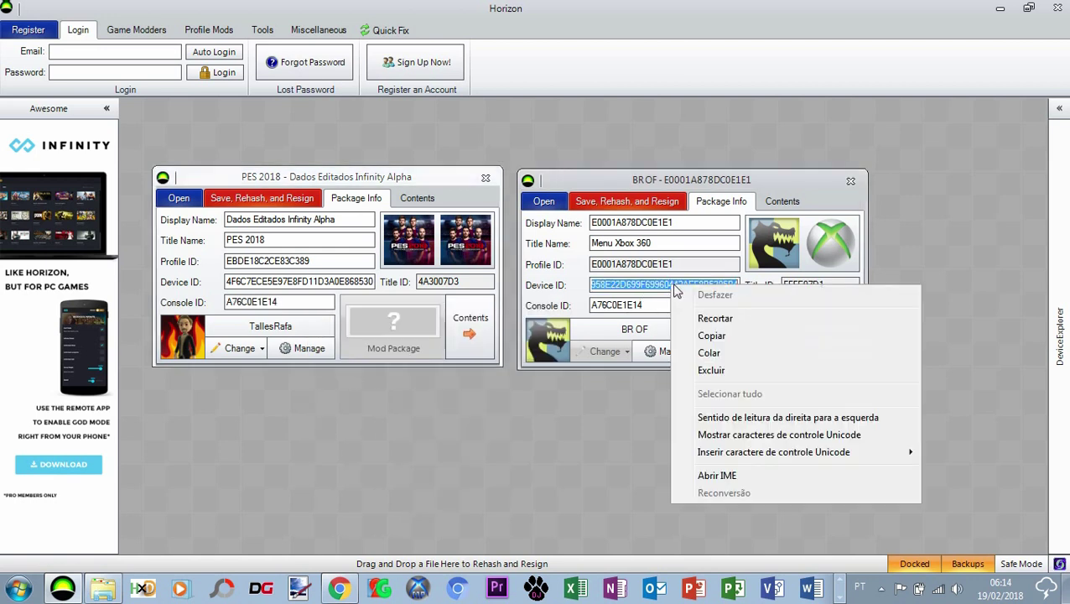
left_click(715, 336)
left_click(333, 282)
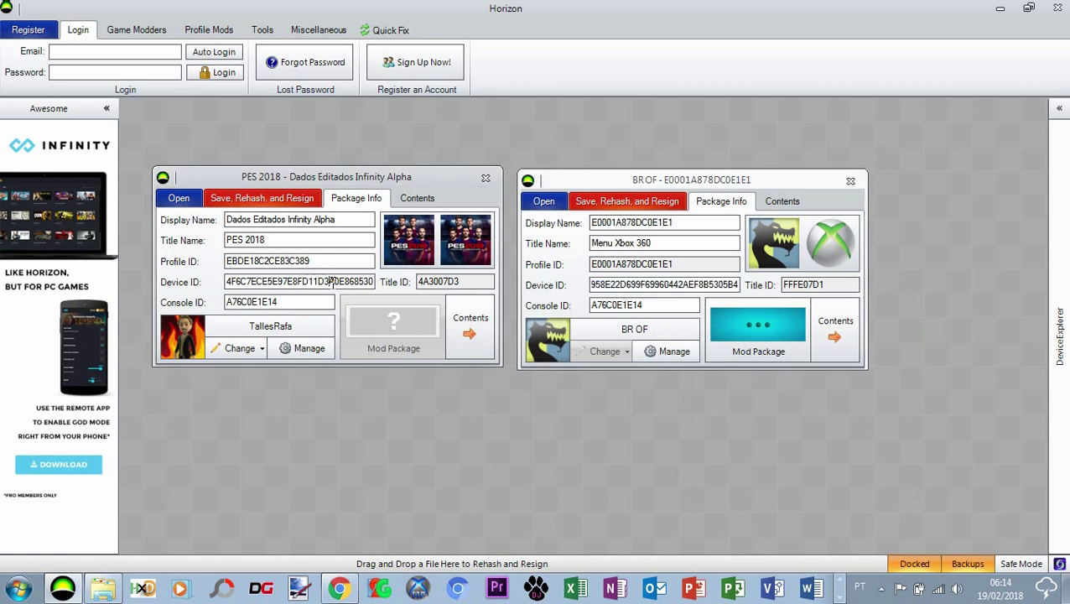
key("End")
double_click(334, 282)
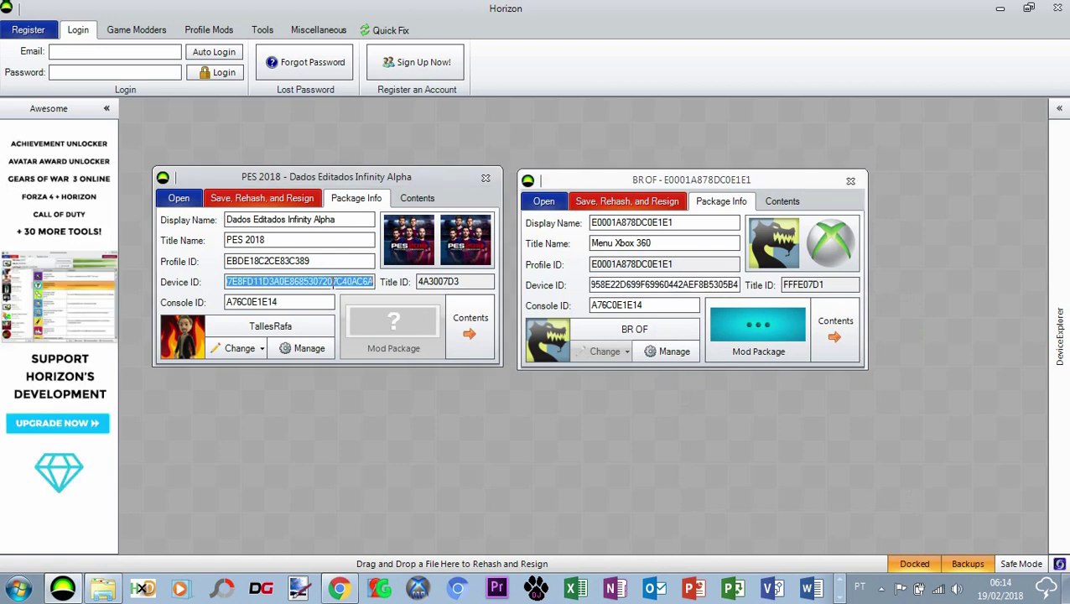
right_click(334, 282)
left_click(397, 346)
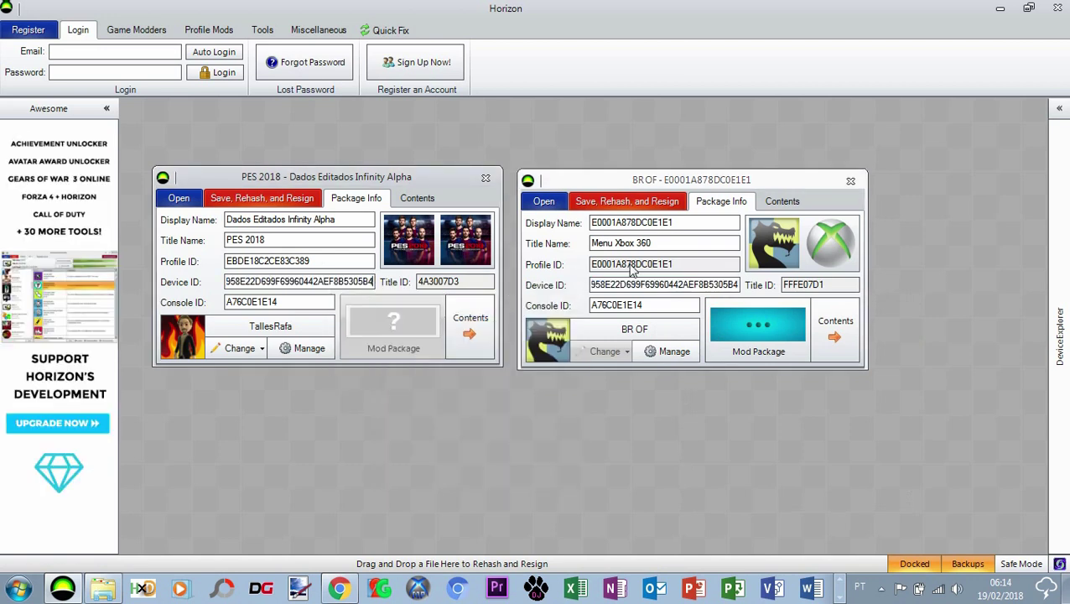
Step: Replace the Dados Editados Infinity Alpha package's Profile ID with the one copied from the BR OF profile
left_click(676, 265)
double_click(676, 265)
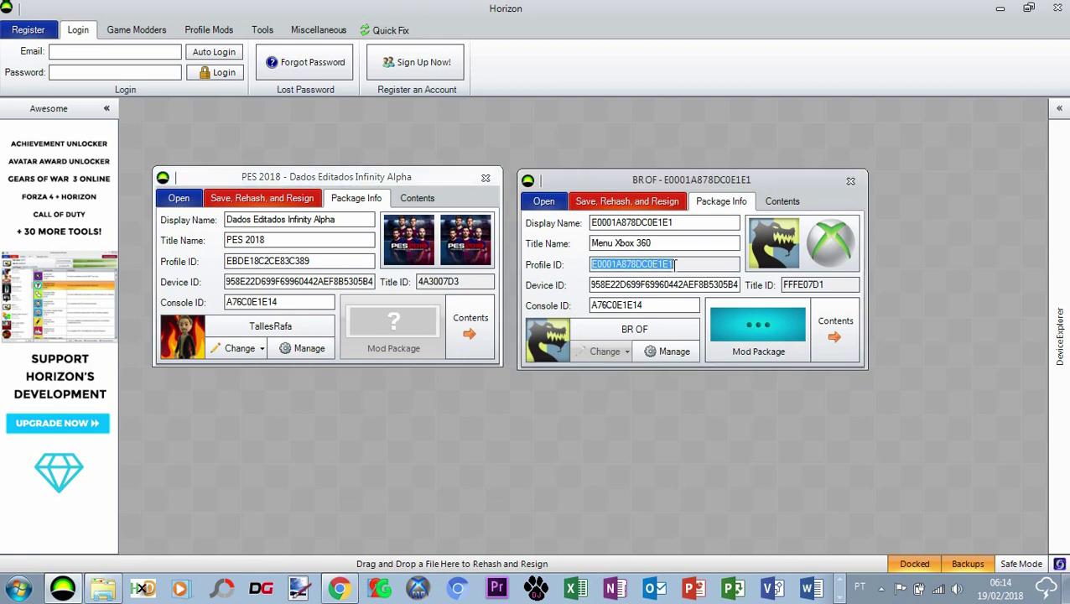
right_click(676, 265)
left_click(731, 322)
double_click(325, 261)
right_click(325, 261)
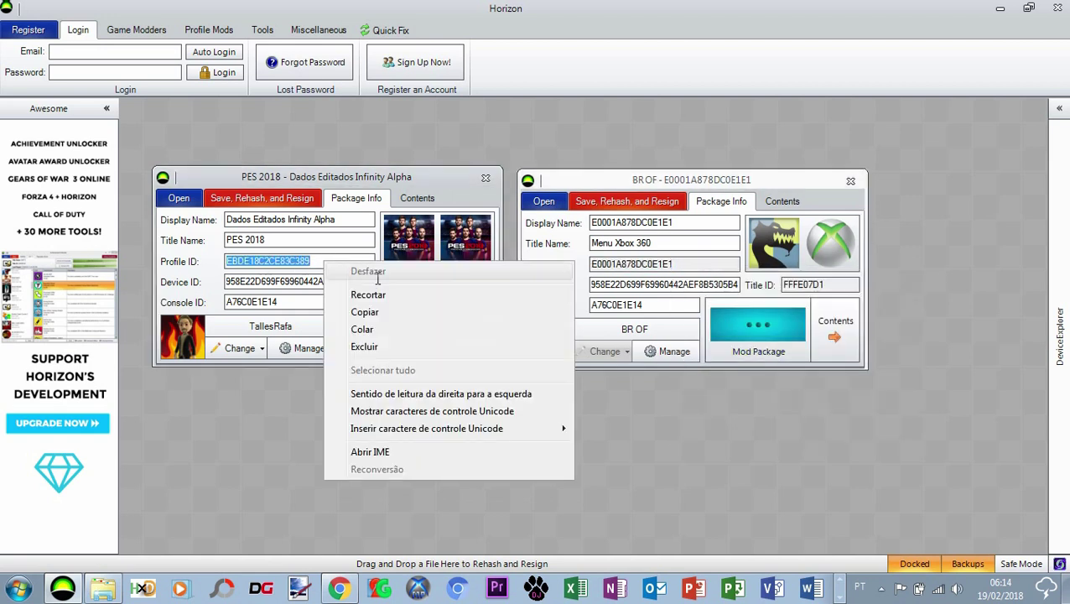
left_click(373, 328)
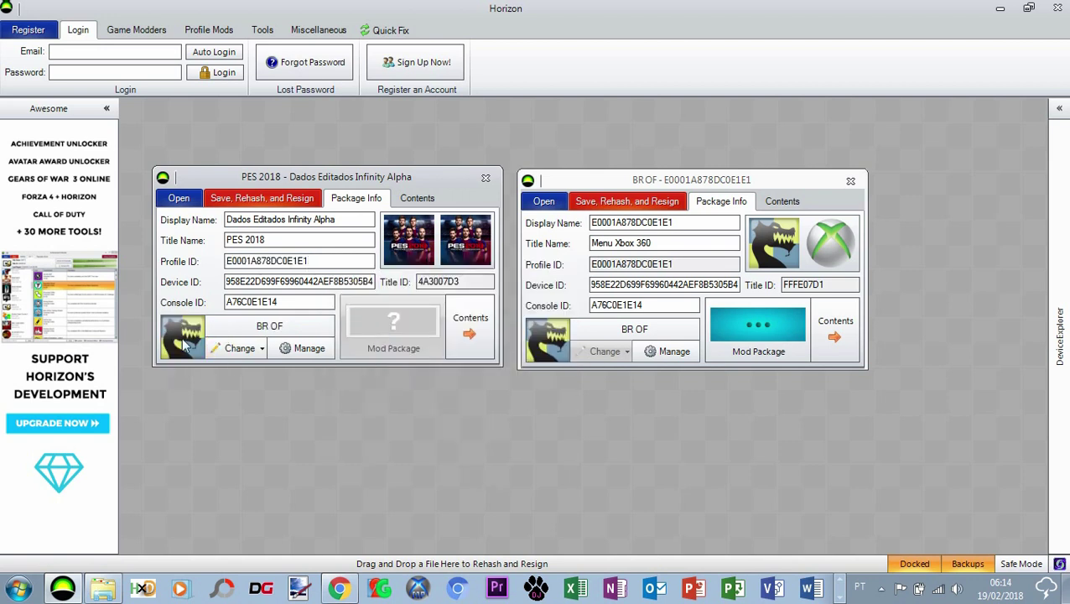
Step: Save, rehash and resign the Dados Editados Infinity Alpha package to the device, and close both package windows
left_click(270, 205)
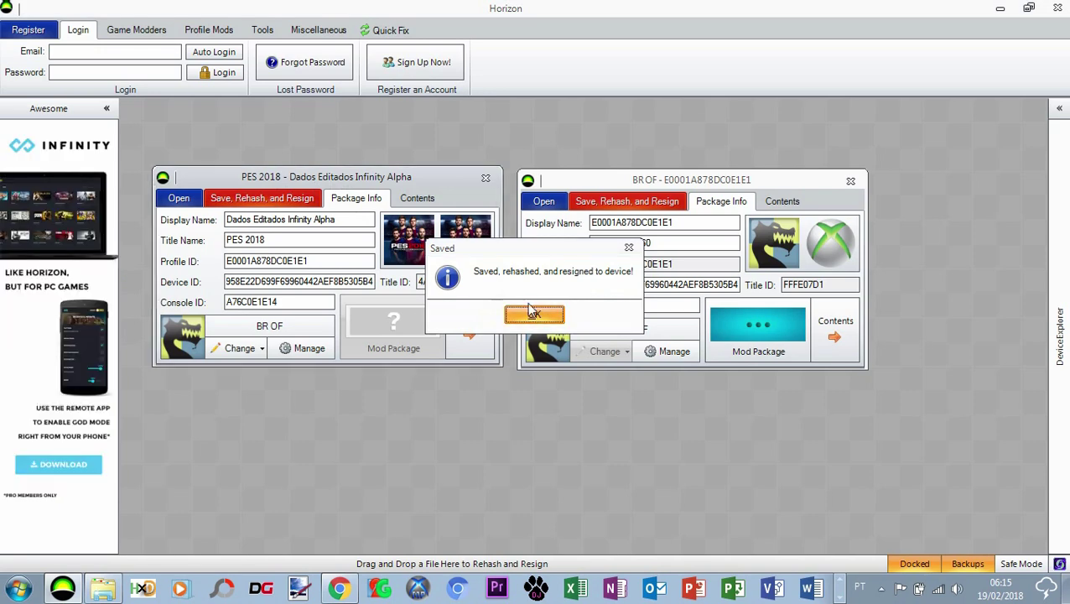
left_click(540, 313)
left_click(848, 183)
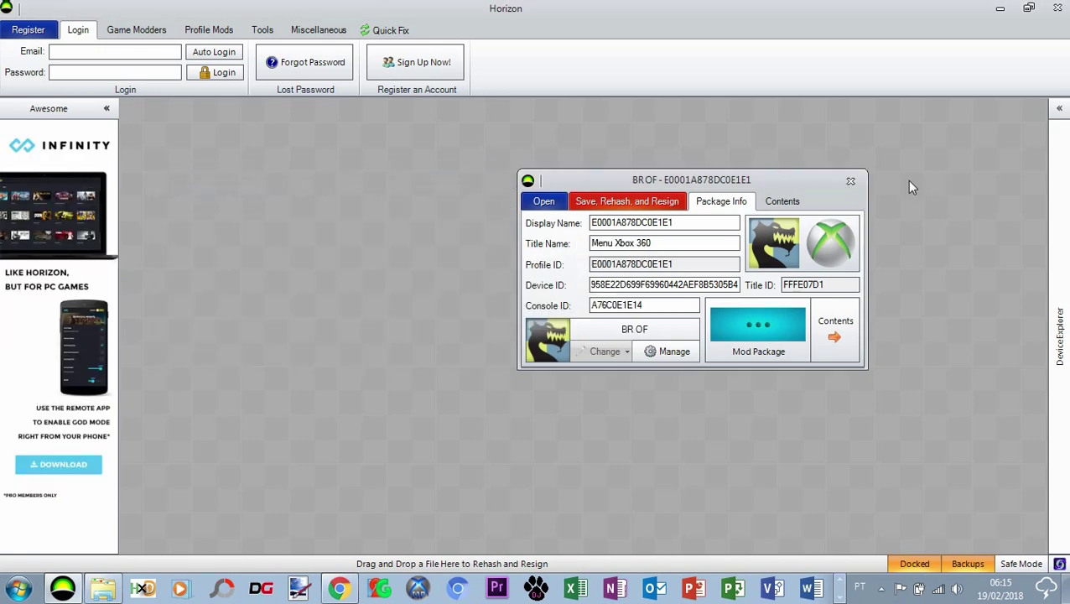
left_click(850, 183)
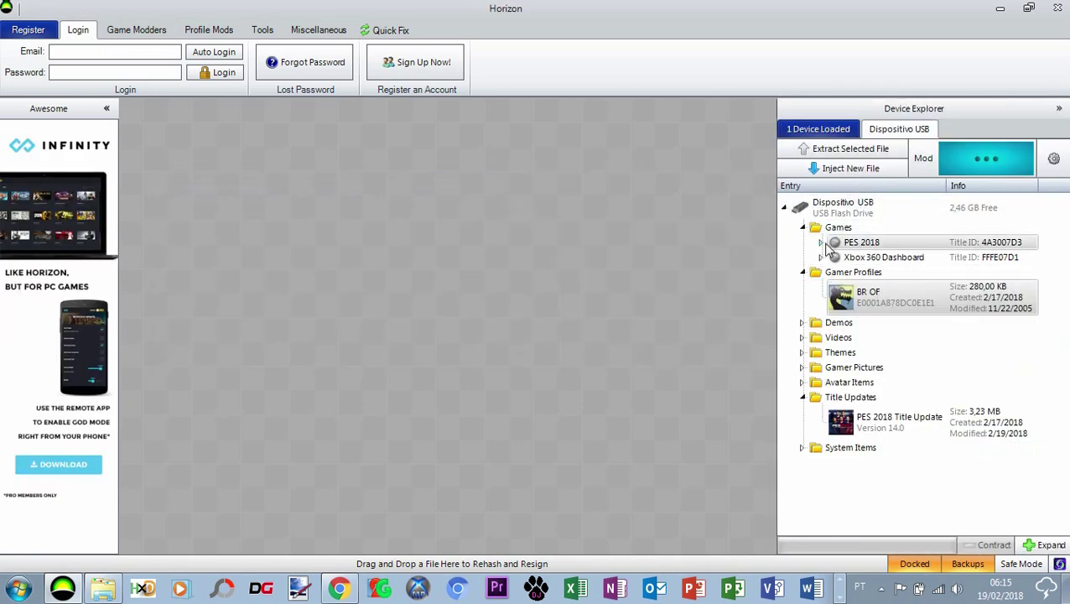
Step: Reload the USB device and expand its PES 2018 games to check the profile assigned to Dados Editados Infinity Alpha
left_click(823, 242)
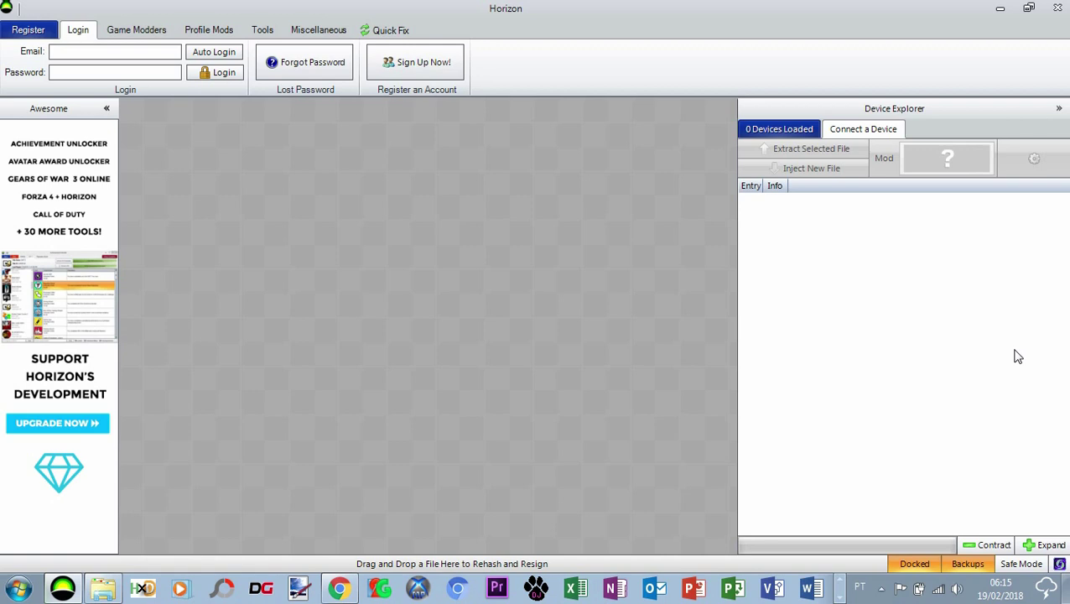
left_click(763, 228)
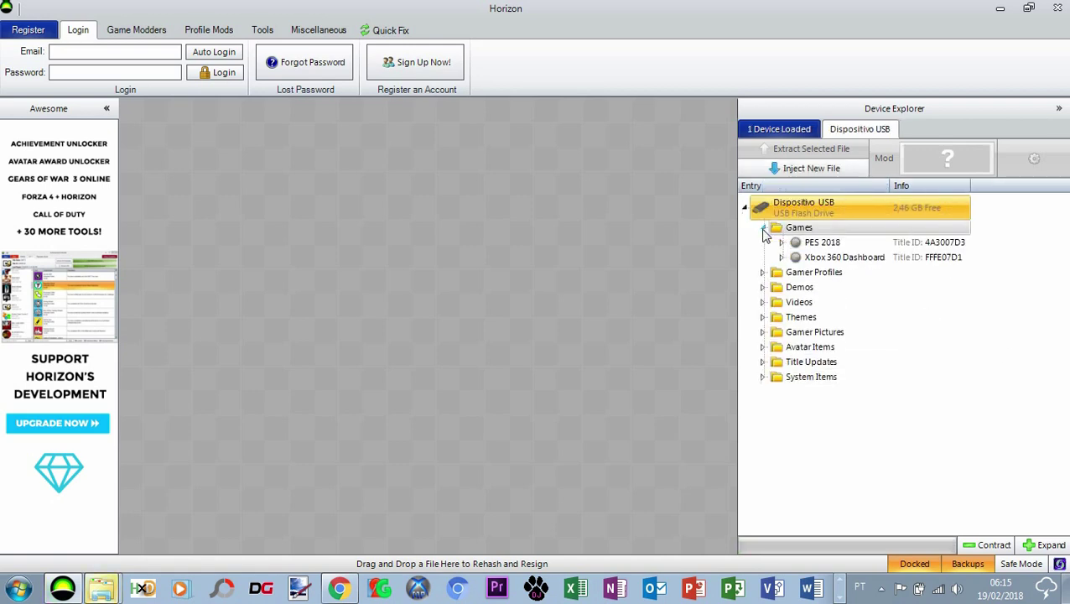
left_click(783, 243)
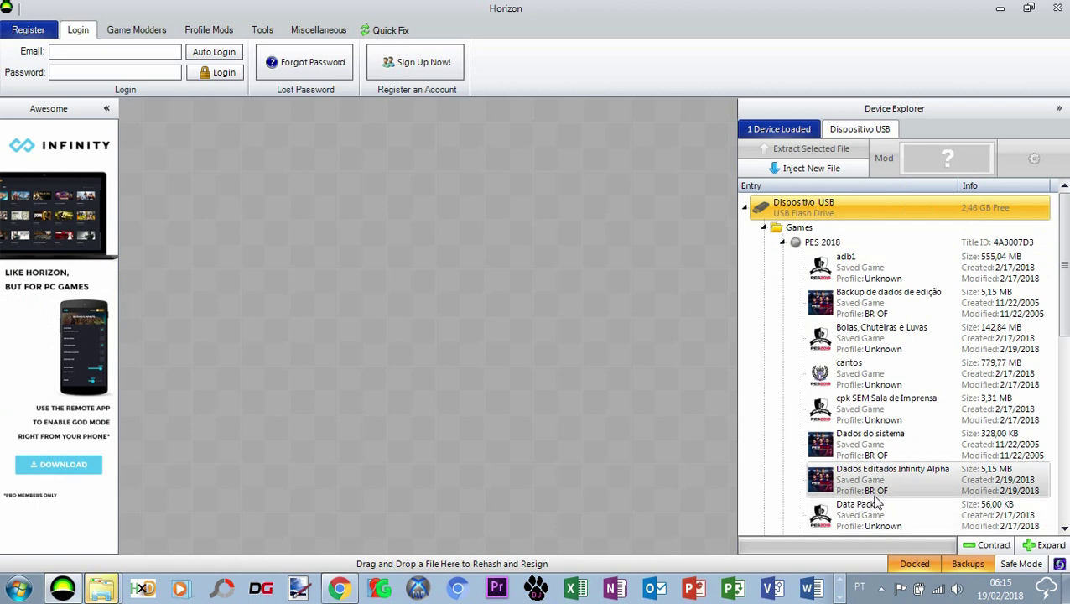
Step: Minimize Horizon and dismiss the removable disk's error-check and AutoPlay dialogs
left_click(1005, 10)
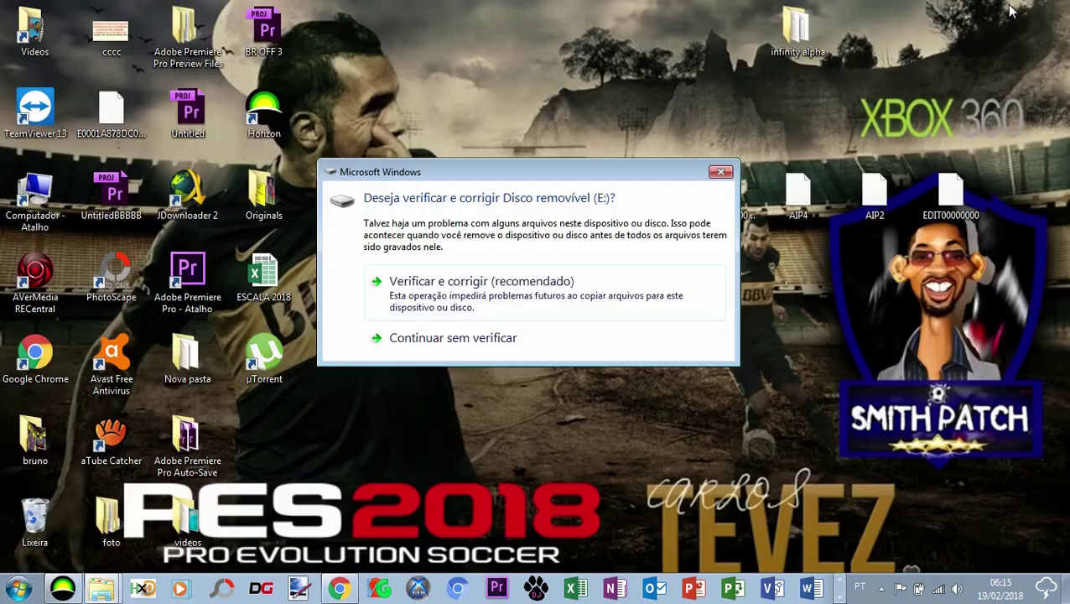
left_click(721, 171)
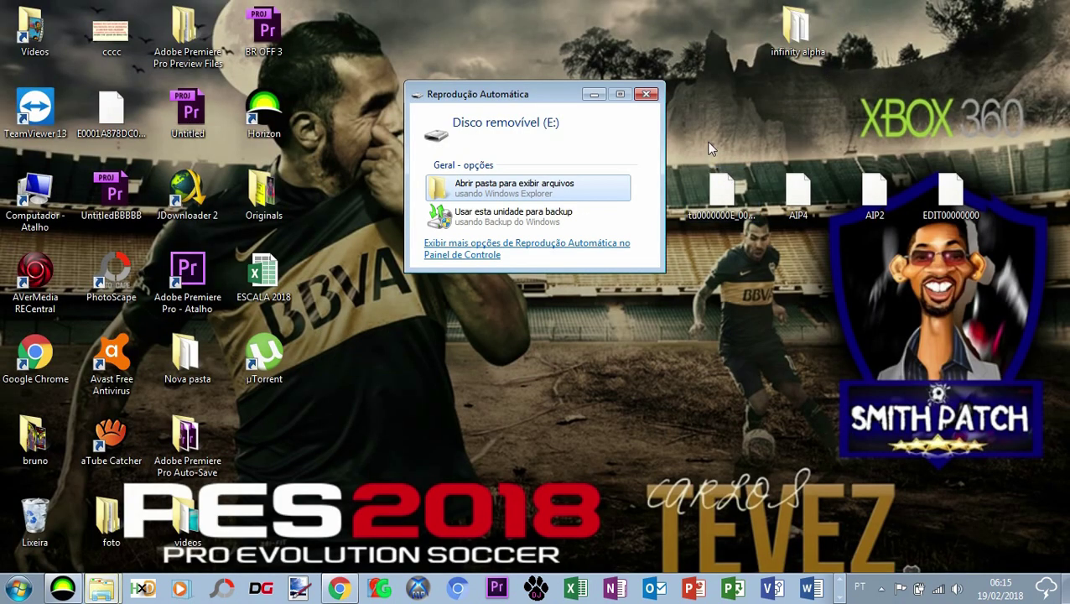
left_click(644, 96)
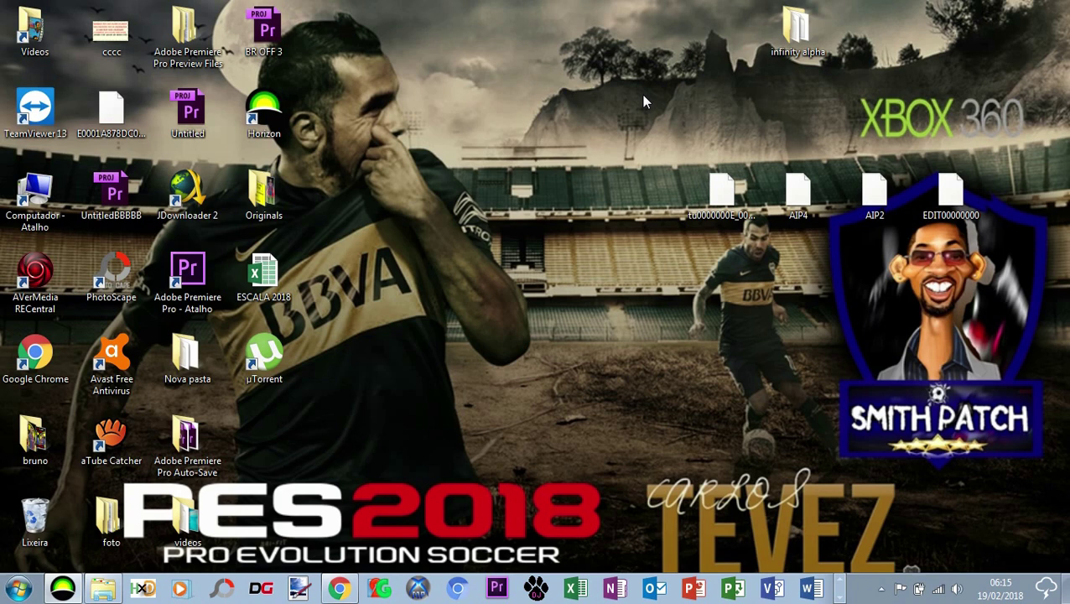